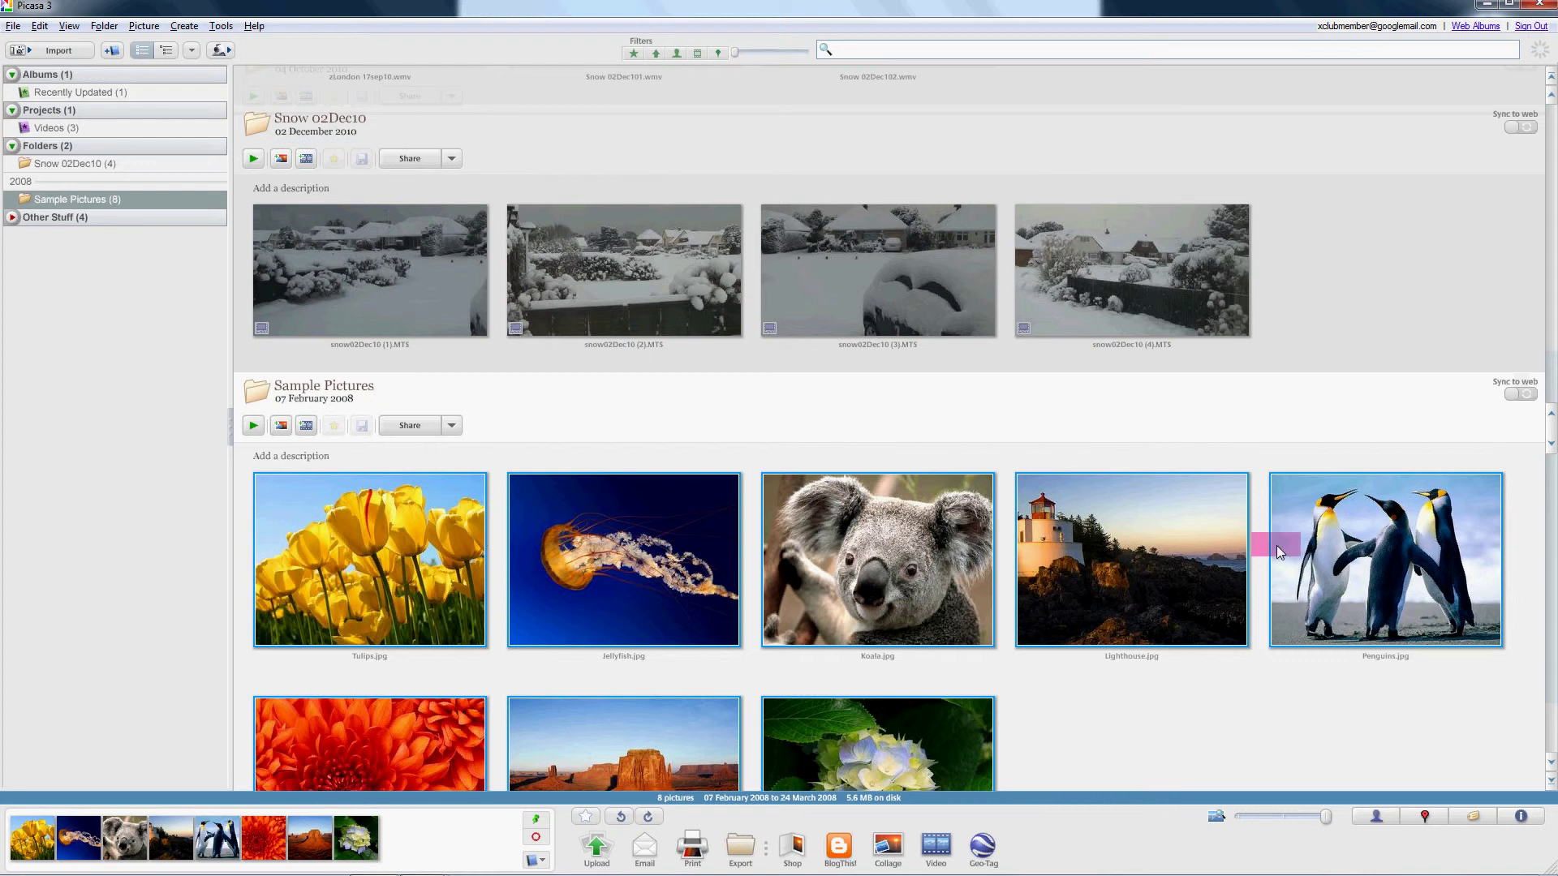
# Scroll to the Sample Pictures folder and clear the individual photo selection.
pyautogui.moveTo(1550, 434); pyautogui.dragTo(1546, 475)
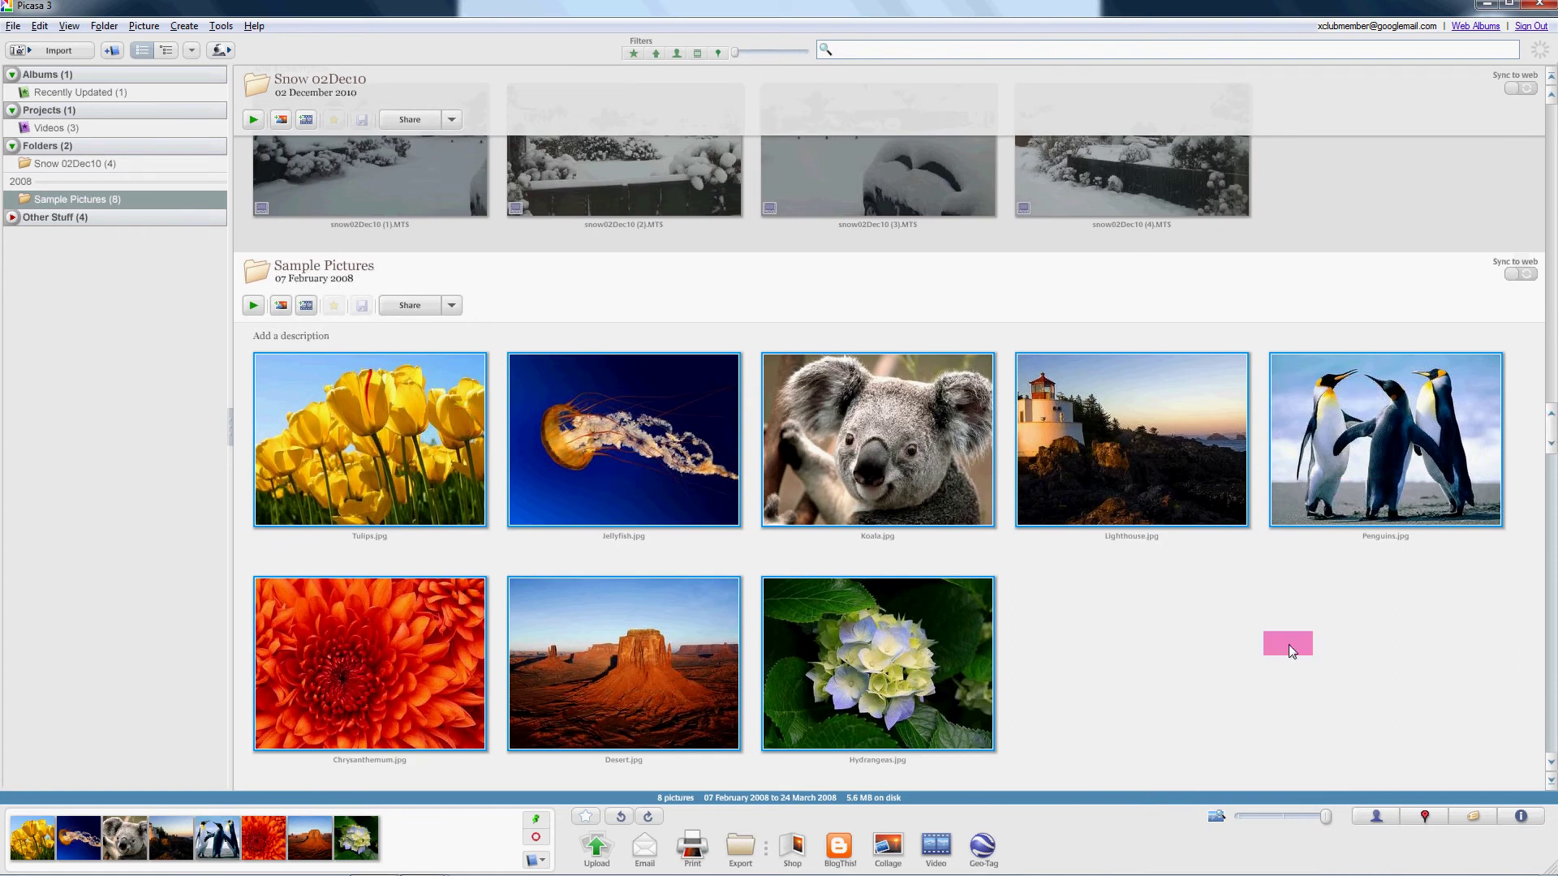
pyautogui.click(1289, 644)
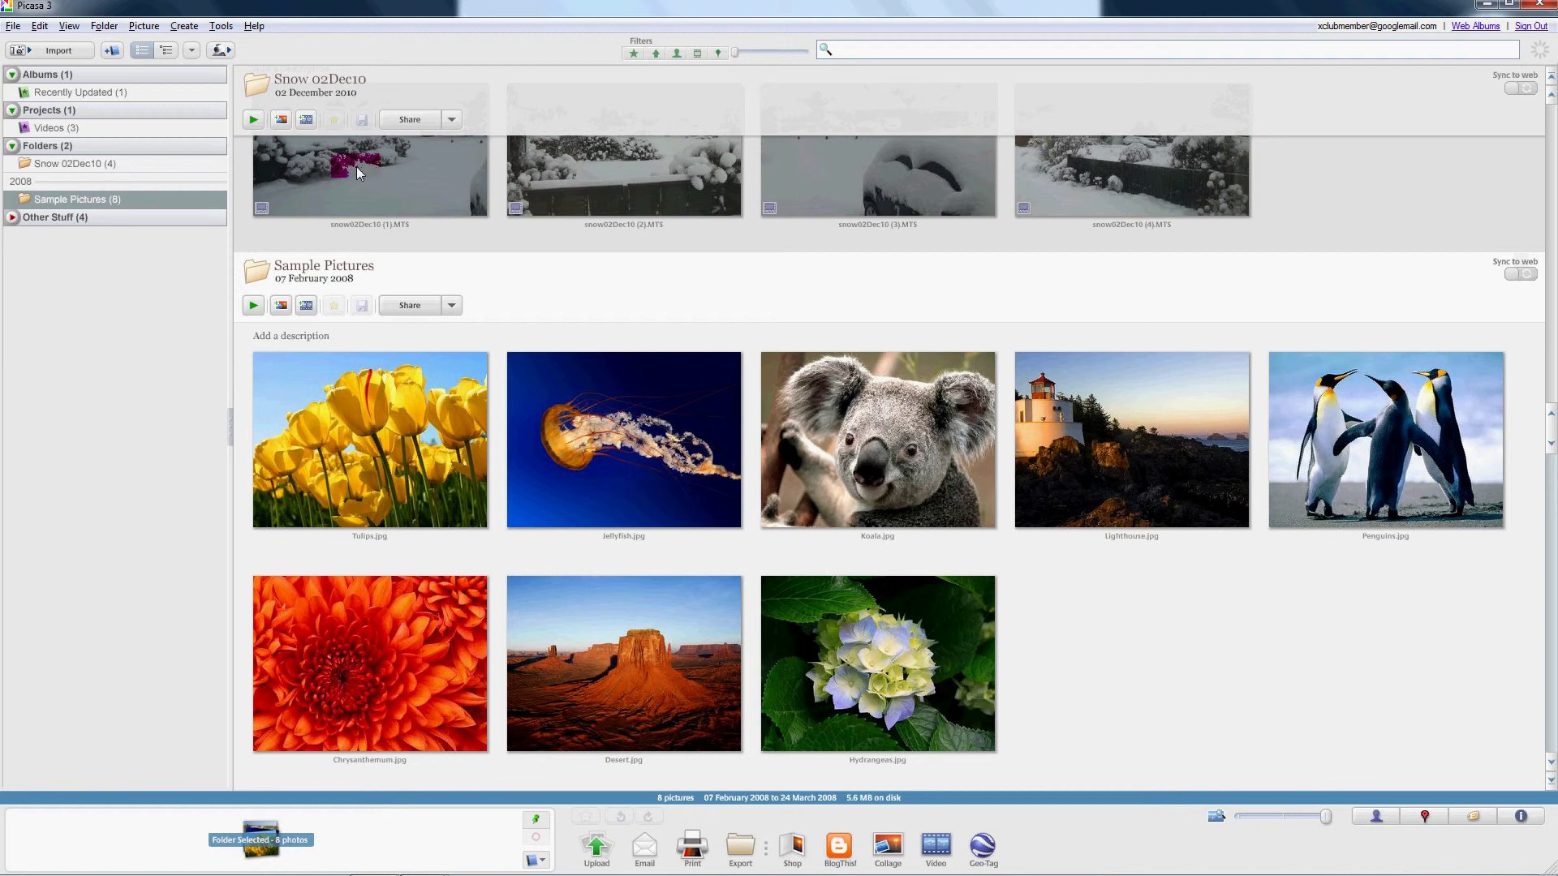
pyautogui.click(346, 440)
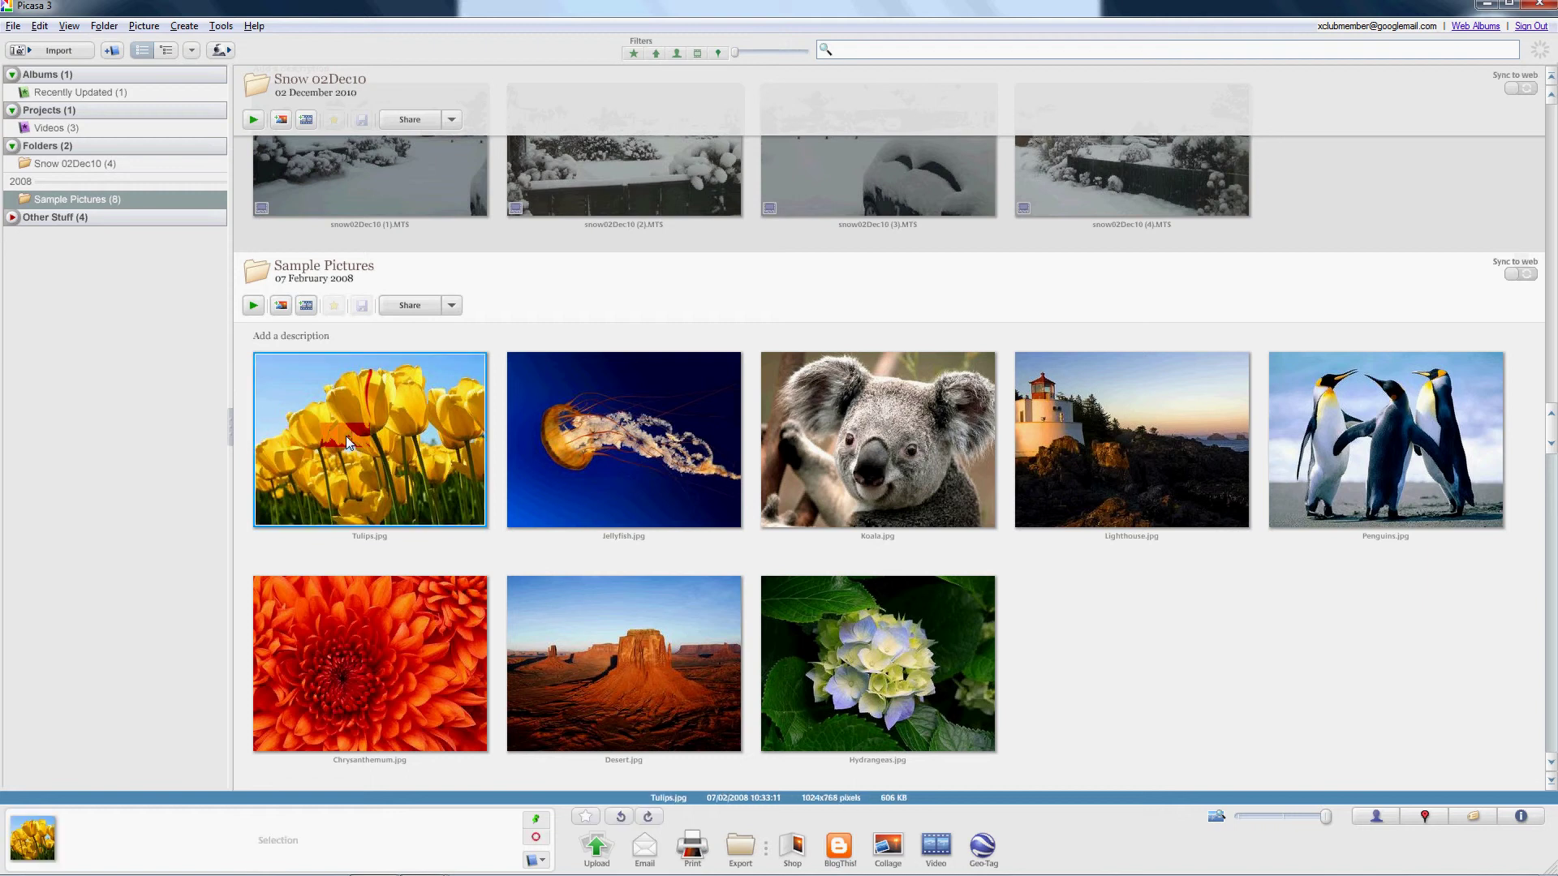
# Select all eight Sample Pictures photos, toggling Penguins off and back on.
pyautogui.keyDown('shift'); pyautogui.click(882, 696); pyautogui.keyUp('shift')
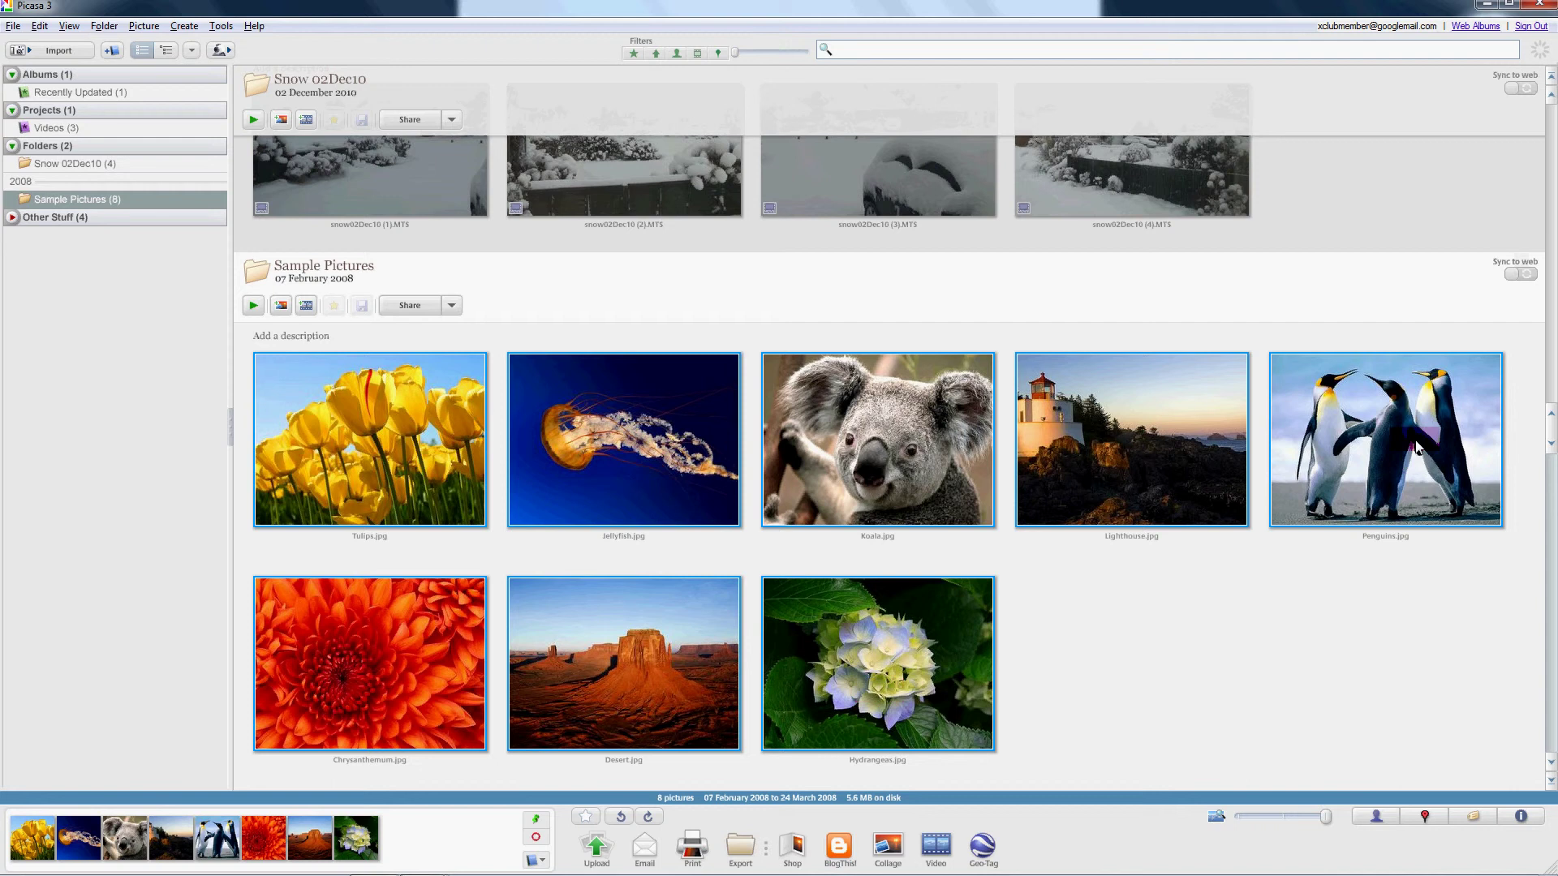
pyautogui.keyDown('ctrl'); pyautogui.click(1380, 446); pyautogui.keyUp('ctrl')
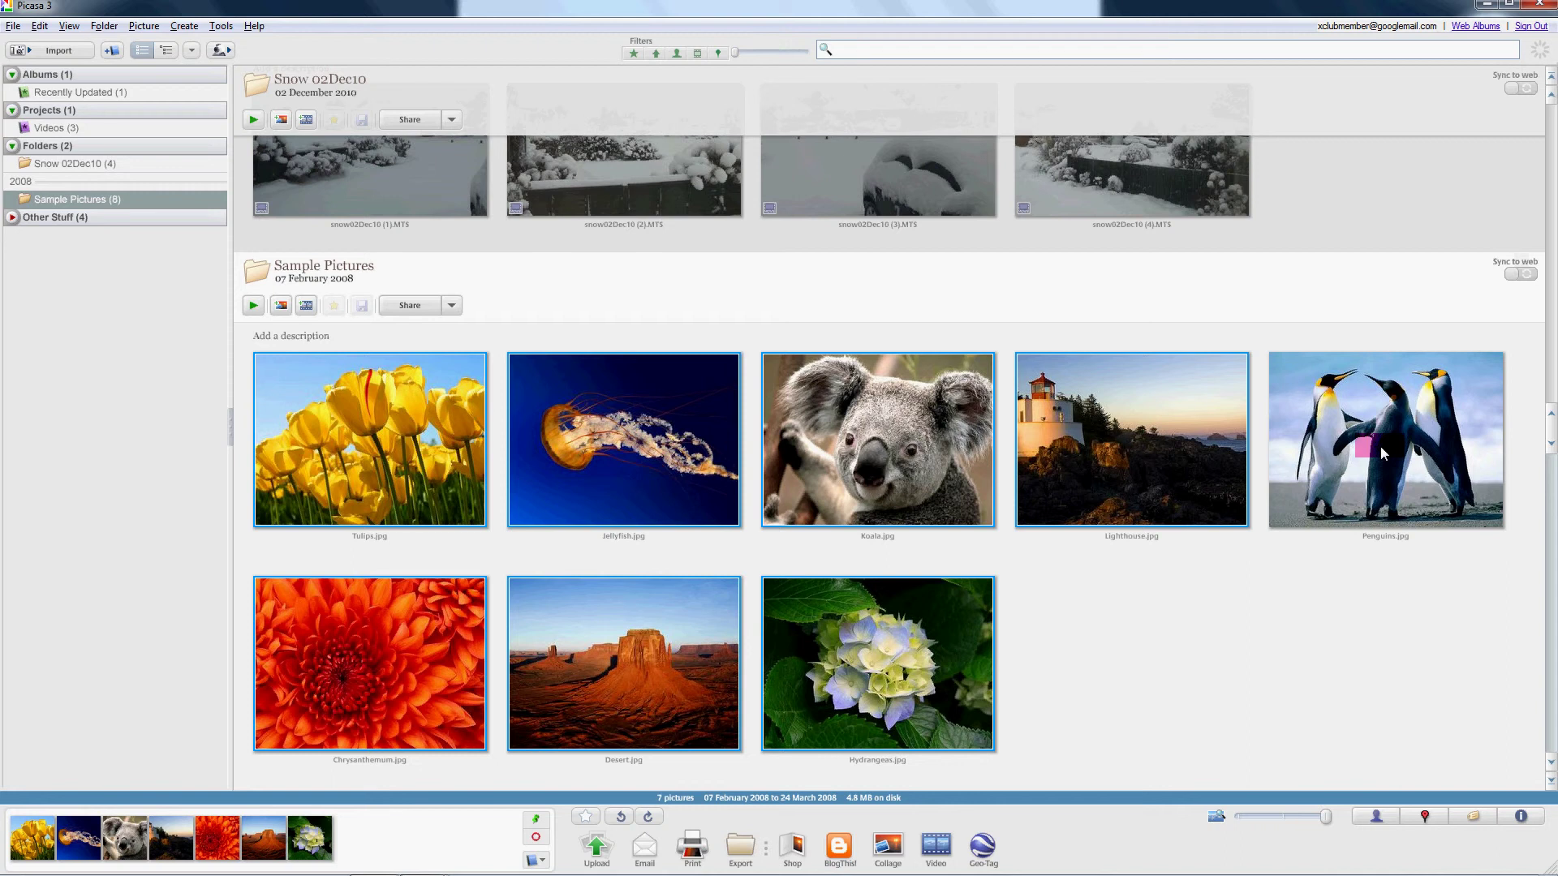
pyautogui.keyDown('ctrl'); pyautogui.click(1381, 446); pyautogui.keyUp('ctrl')
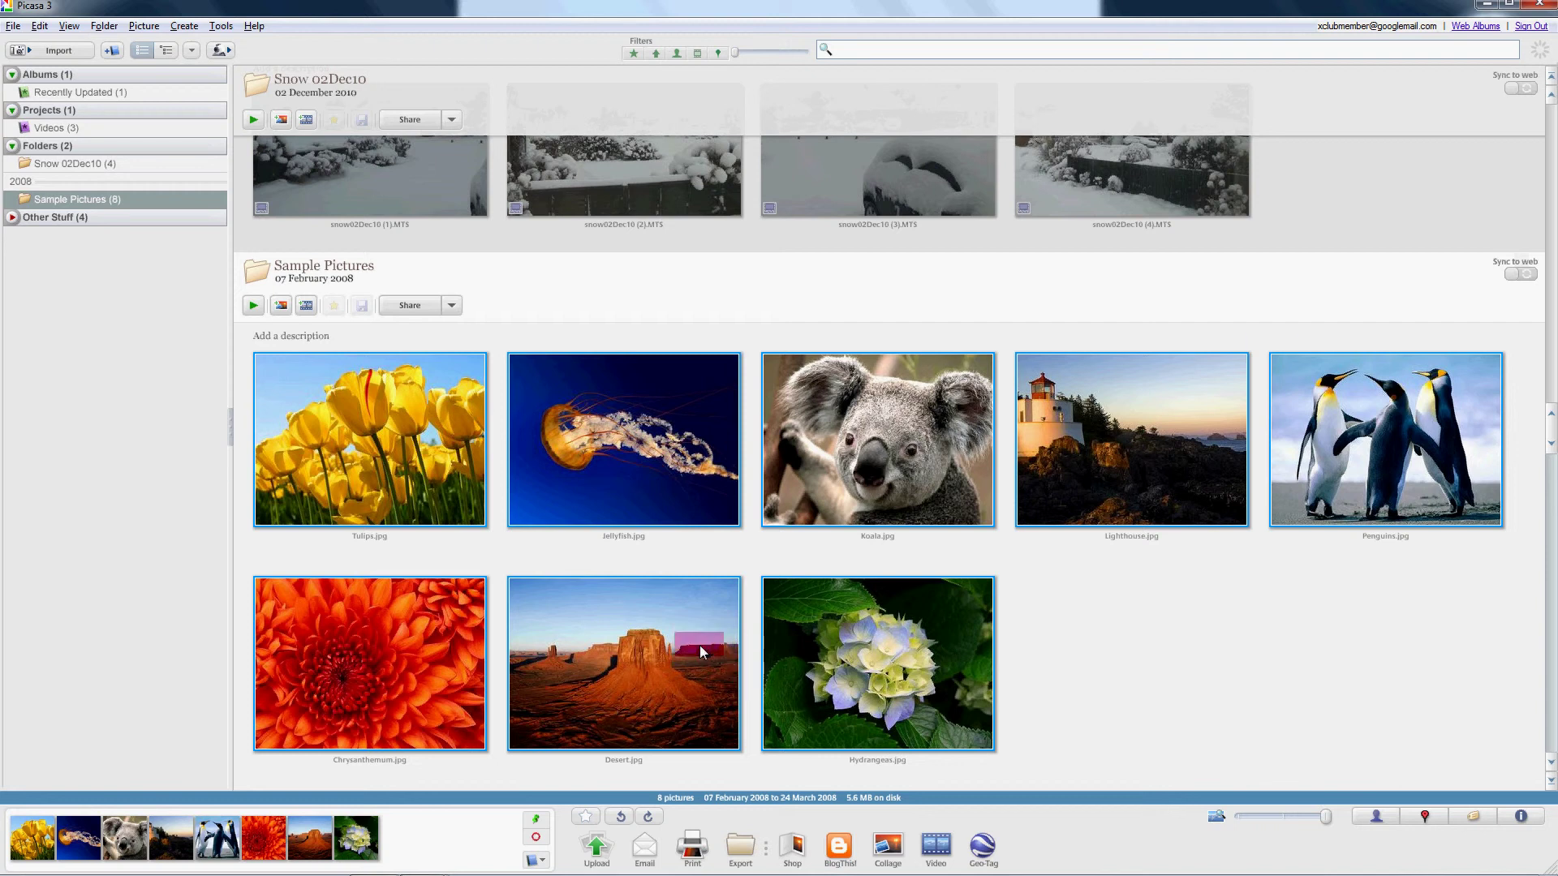
# Create a Video Maker slideshow from the selected photos and pick its title slide.
pyautogui.click(306, 306)
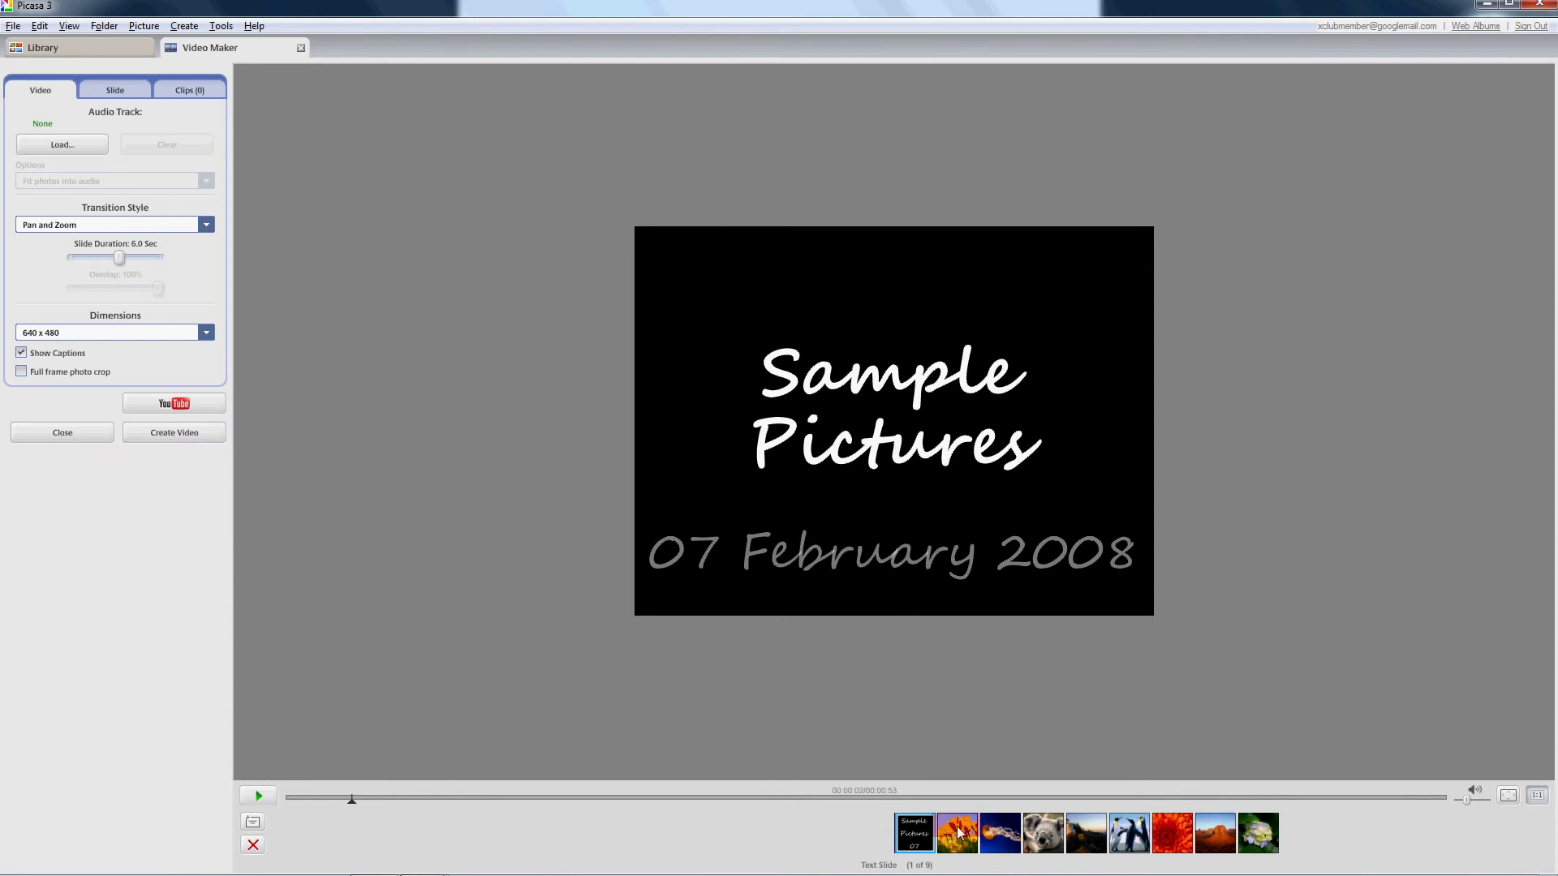
pyautogui.click(914, 852)
pyautogui.moveTo(914, 853)
pyautogui.mouseDown()
pyautogui.moveTo(918, 557)
pyautogui.moveTo(877, 426)
pyautogui.mouseUp()
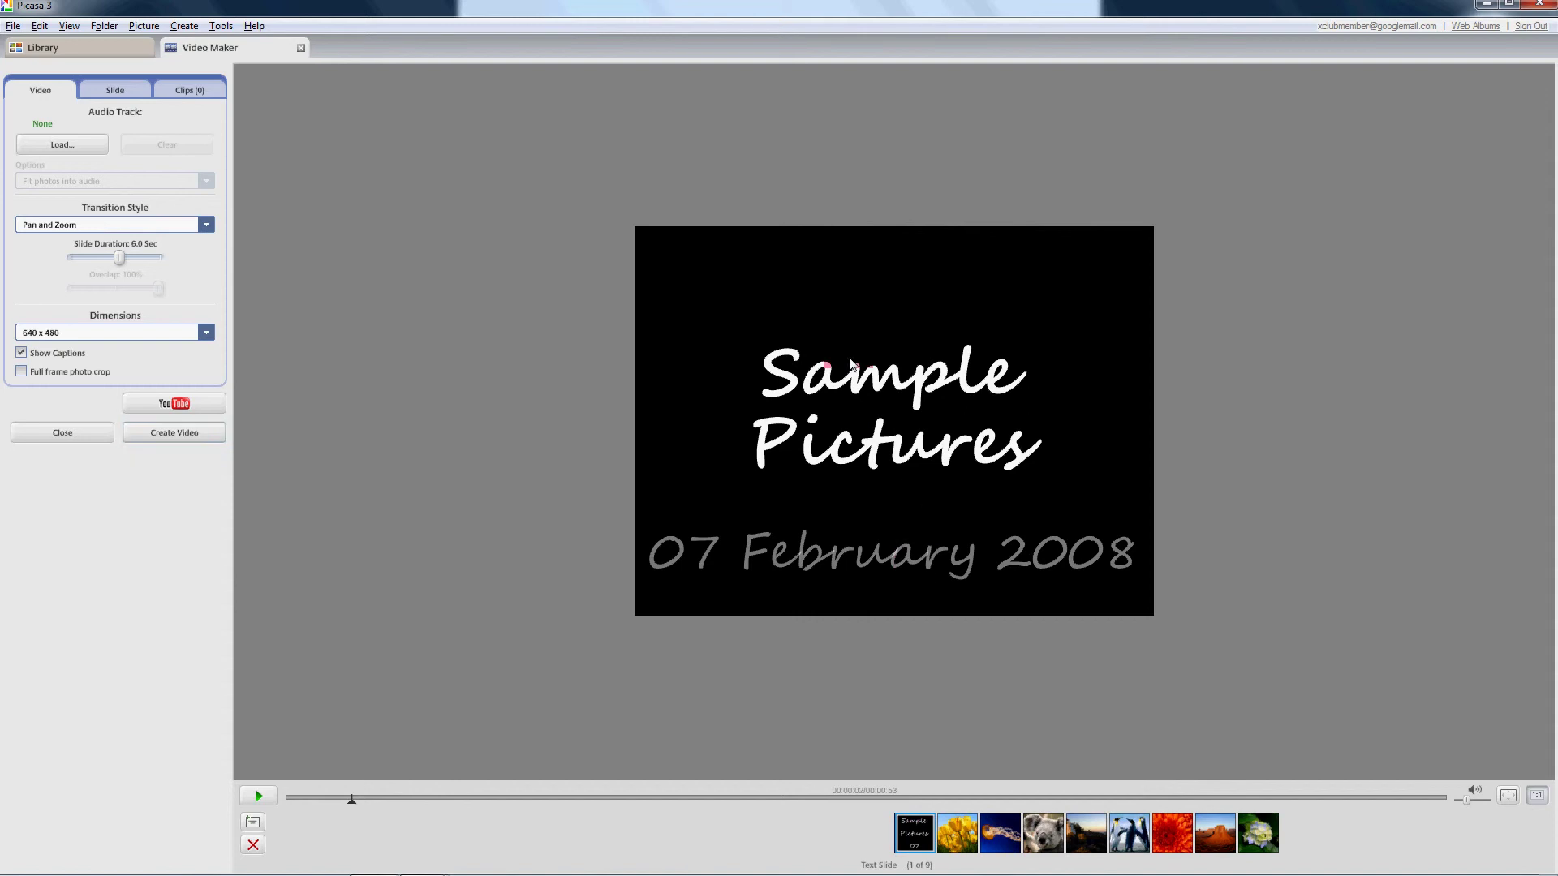
pyautogui.click(839, 449)
# Replace the title slide's 'Sample Pictures' and date text with 'Picasa Tutorial'.
pyautogui.click(107, 85)
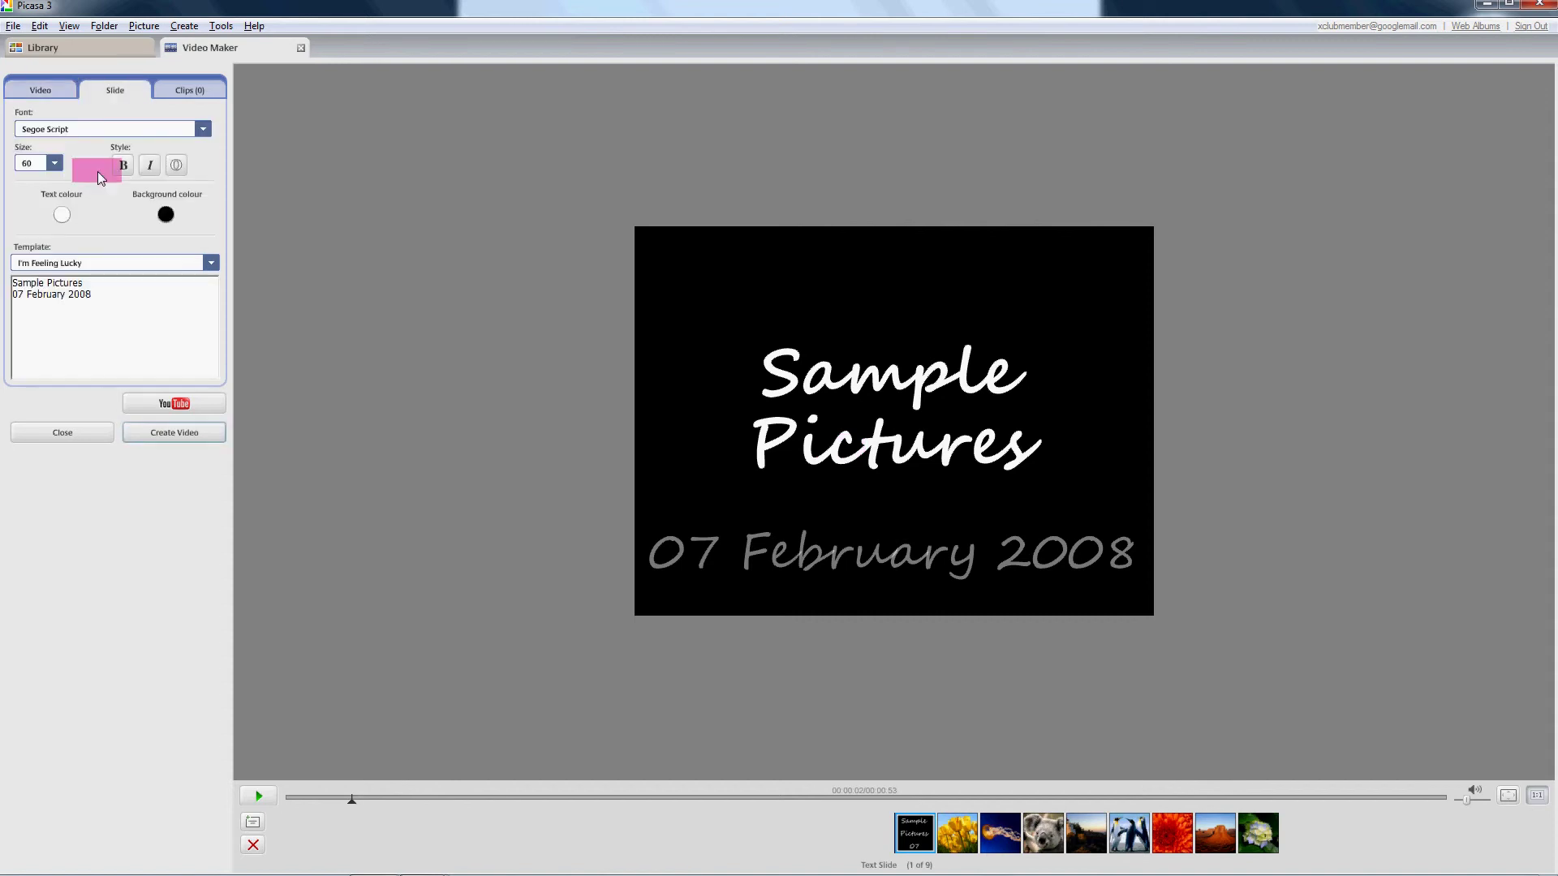
pyautogui.moveTo(84, 284); pyautogui.dragTo(110, 302)
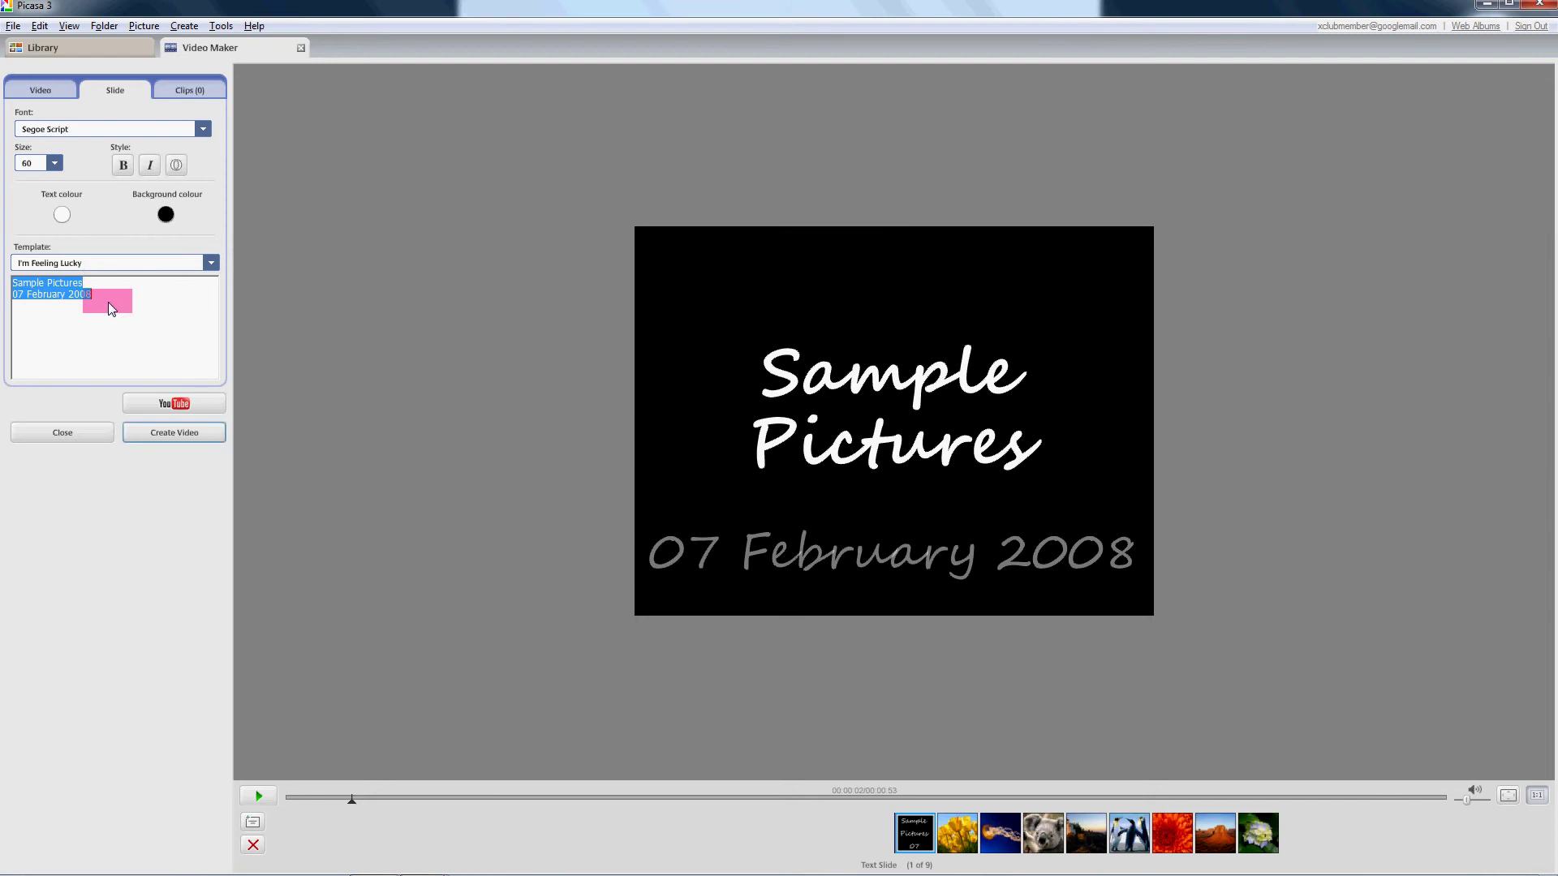
pyautogui.press('Delete')
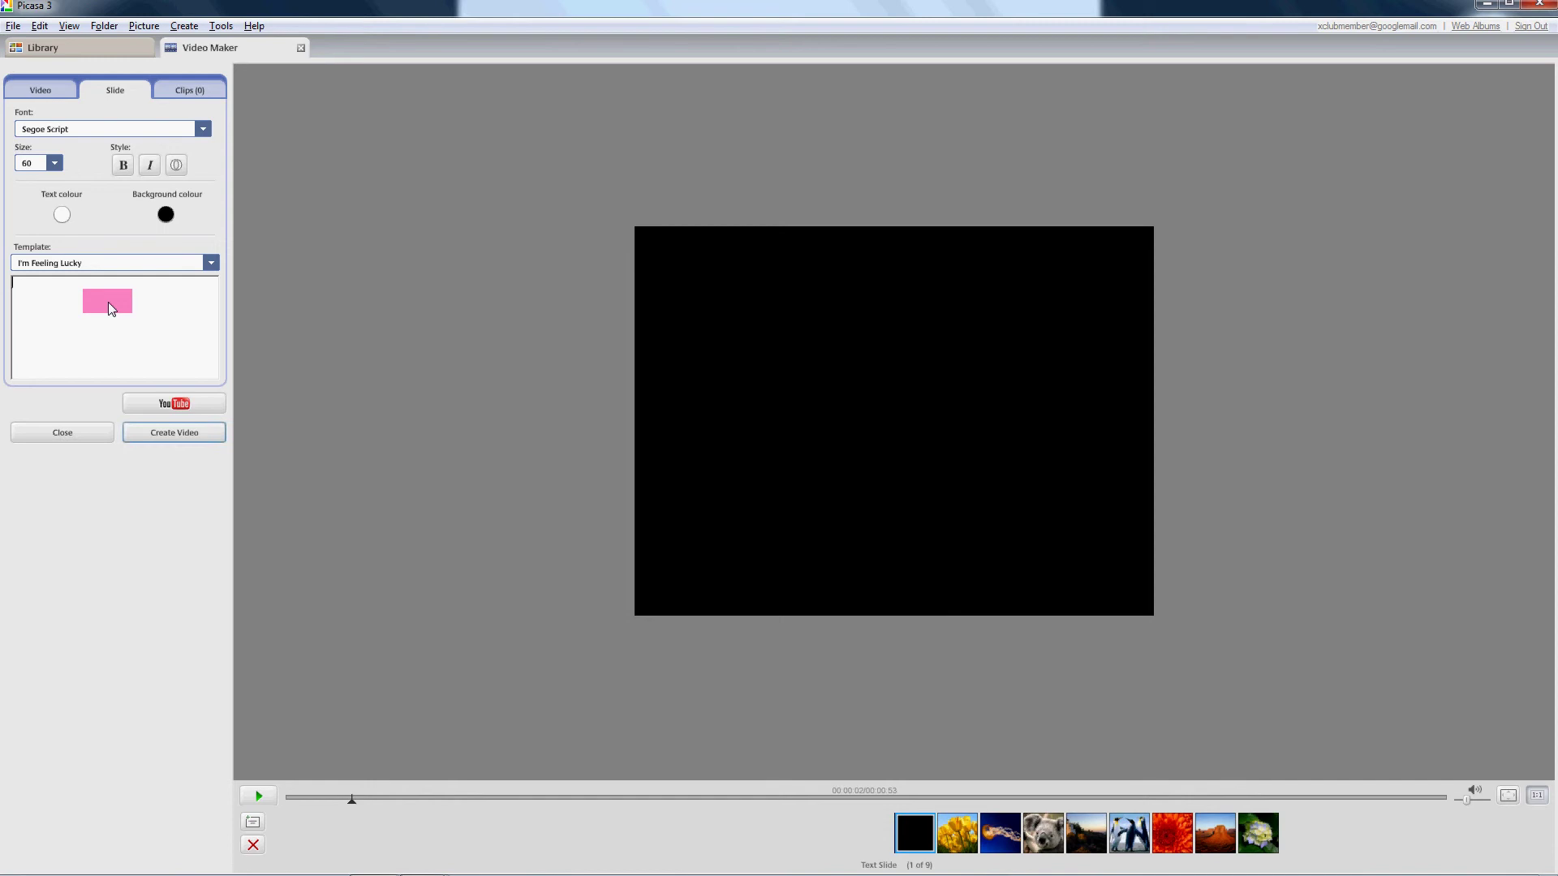
pyautogui.write('Picasa Tutorial')
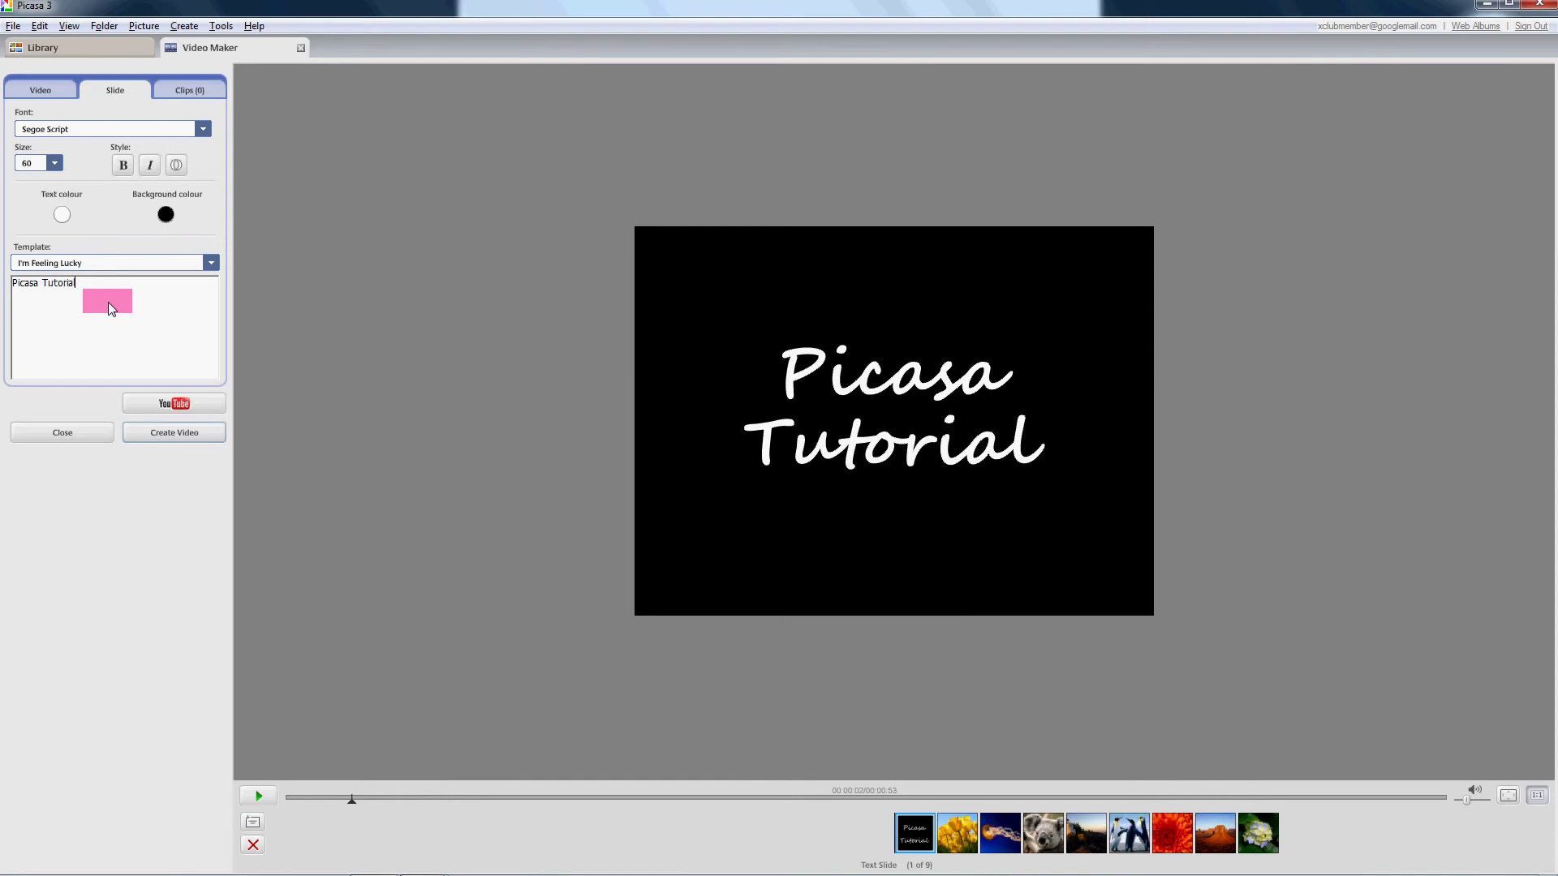
# Set the title slide text size to 60.
pyautogui.click(52, 165)
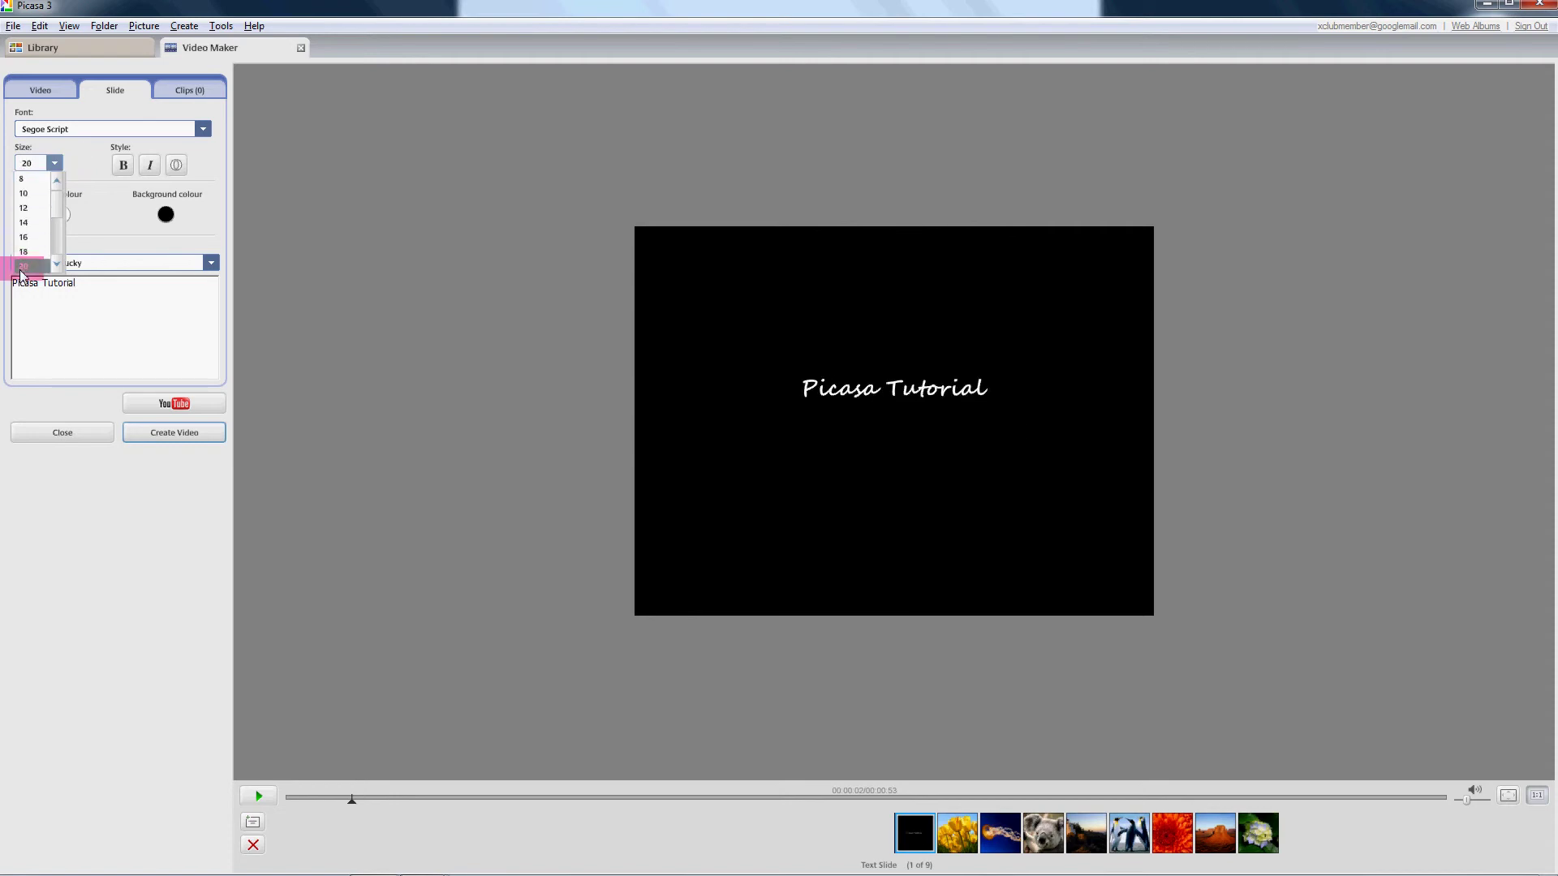
pyautogui.scroll(-1, 60, 226)
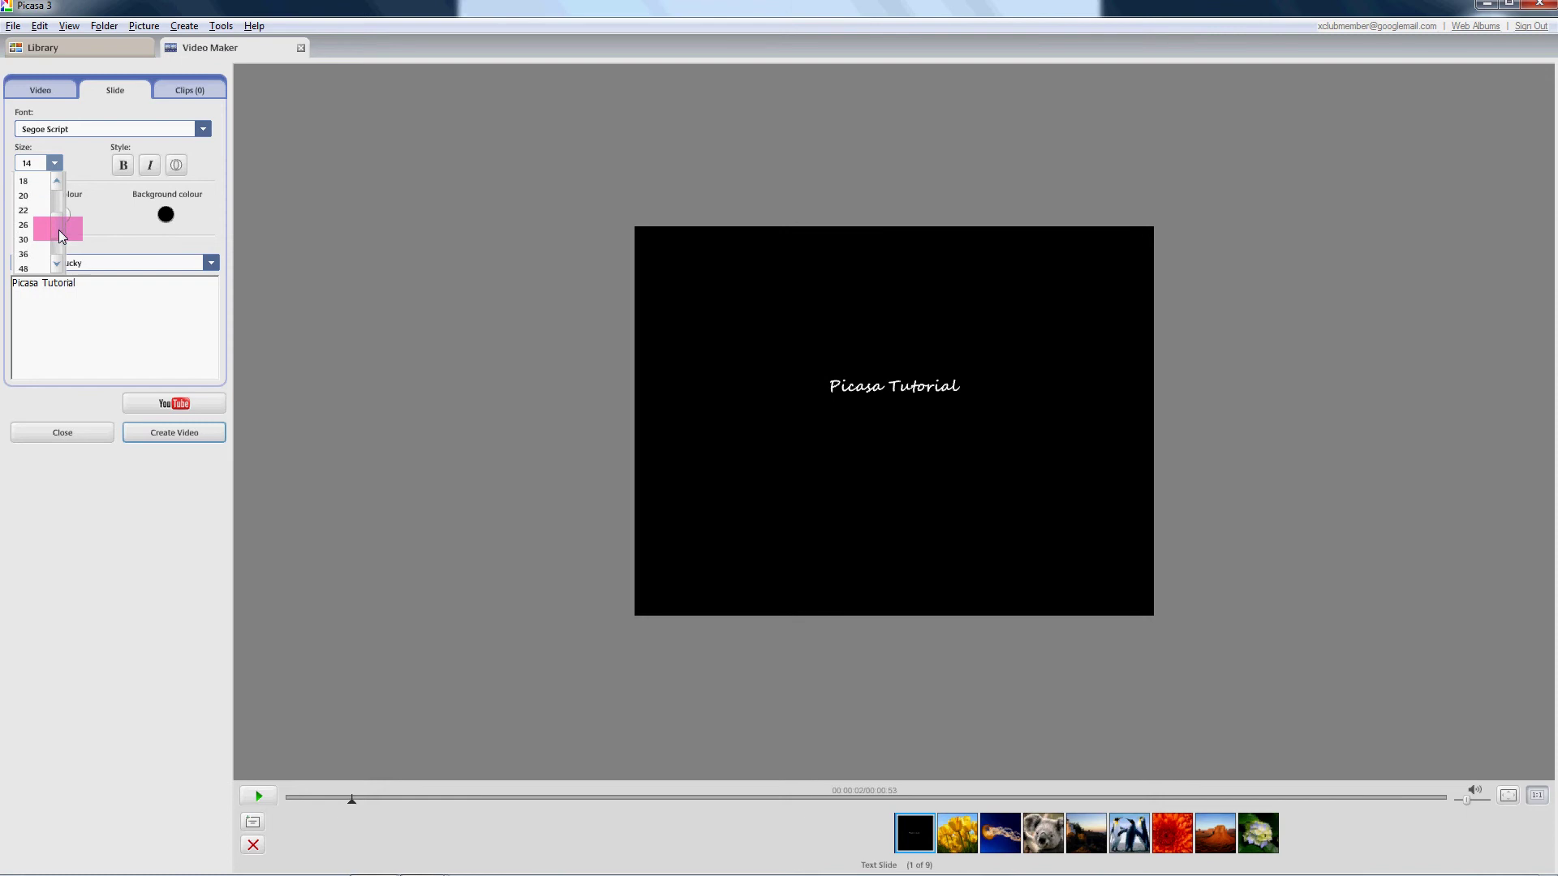
pyautogui.scroll(-1, 58, 237)
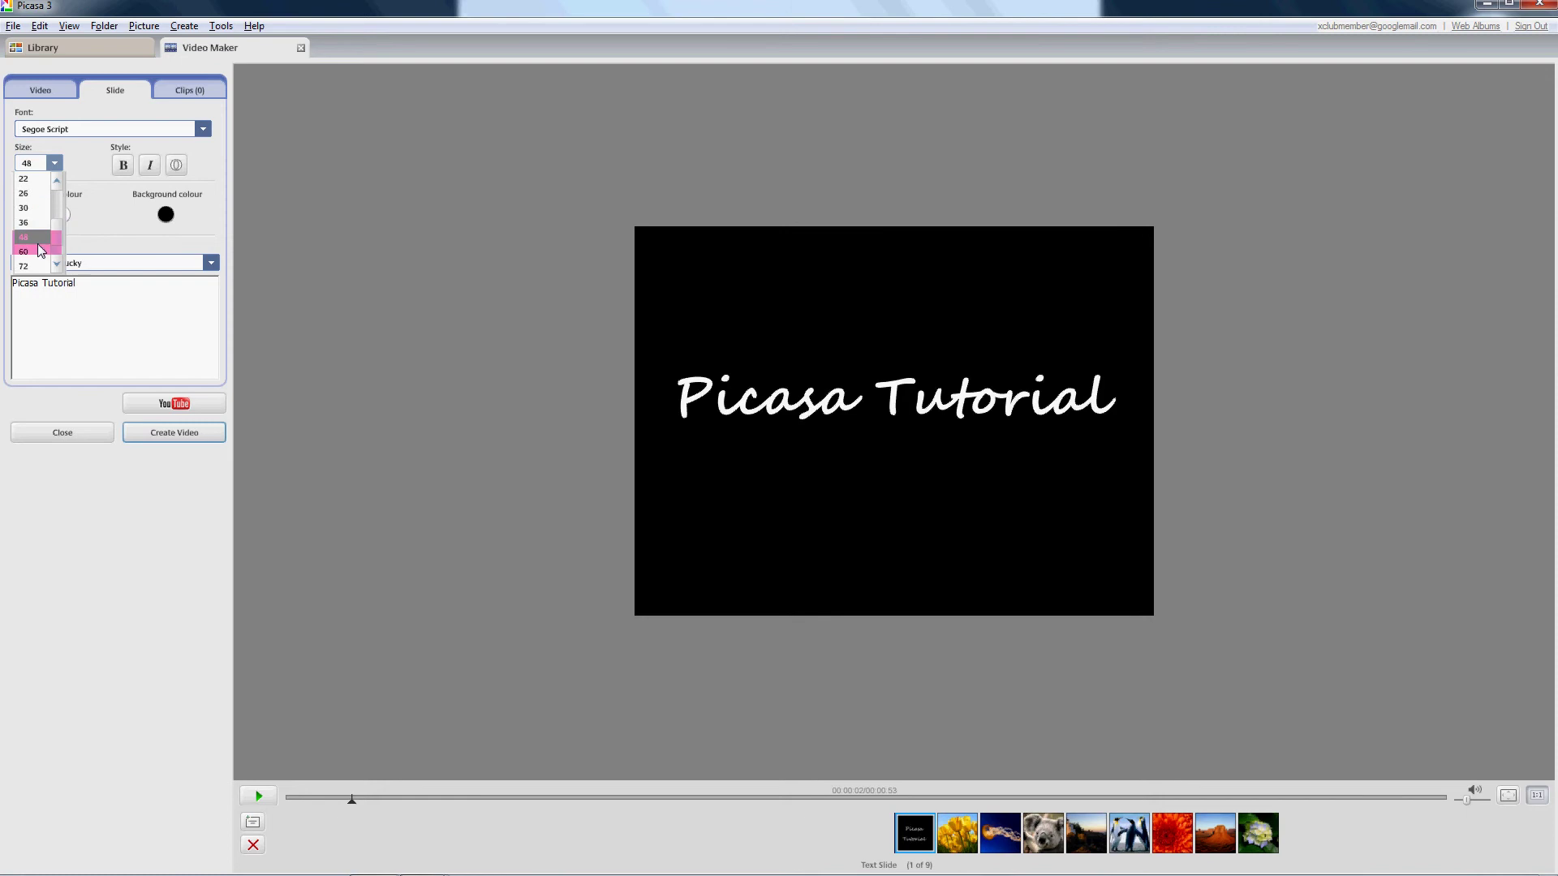
pyautogui.click(31, 252)
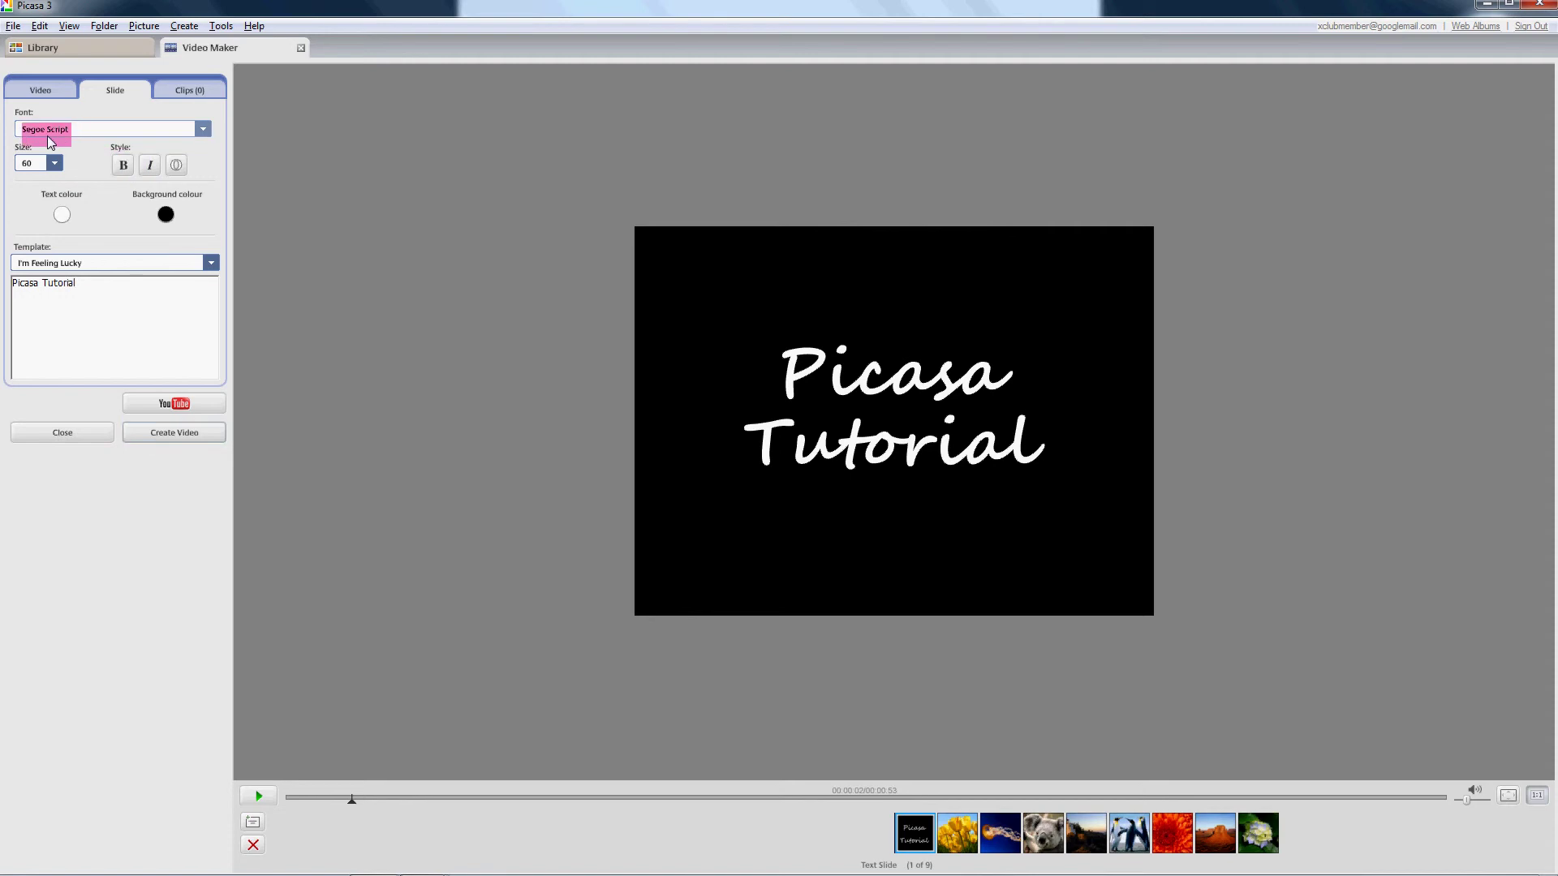
# Keep Segoe Script as the title slide's font.
pyautogui.click(202, 134)
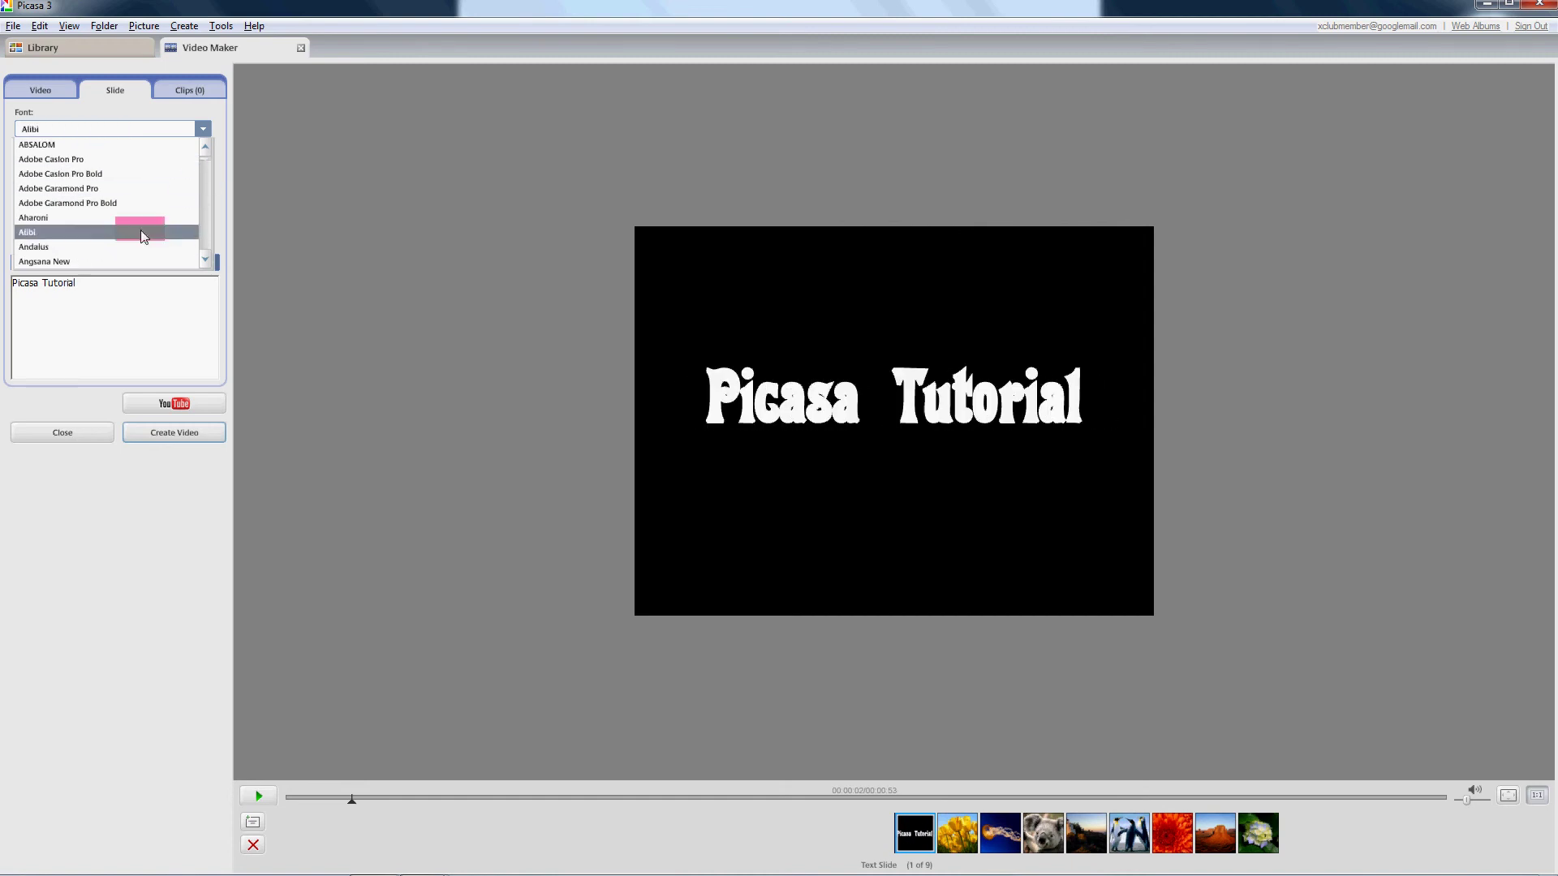
pyautogui.click(145, 127)
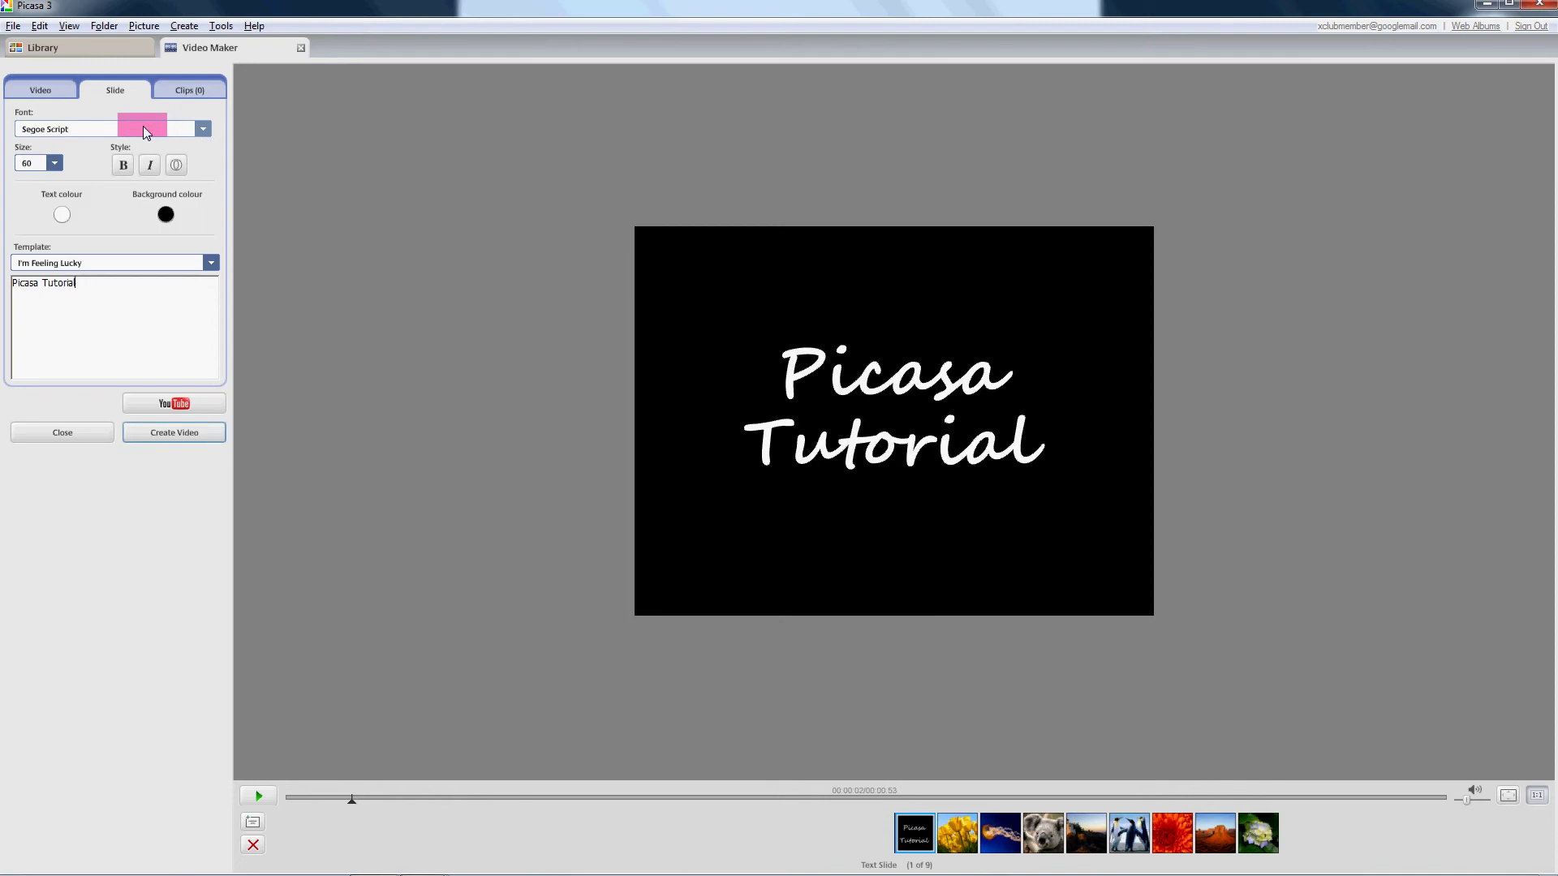
pyautogui.click(123, 129)
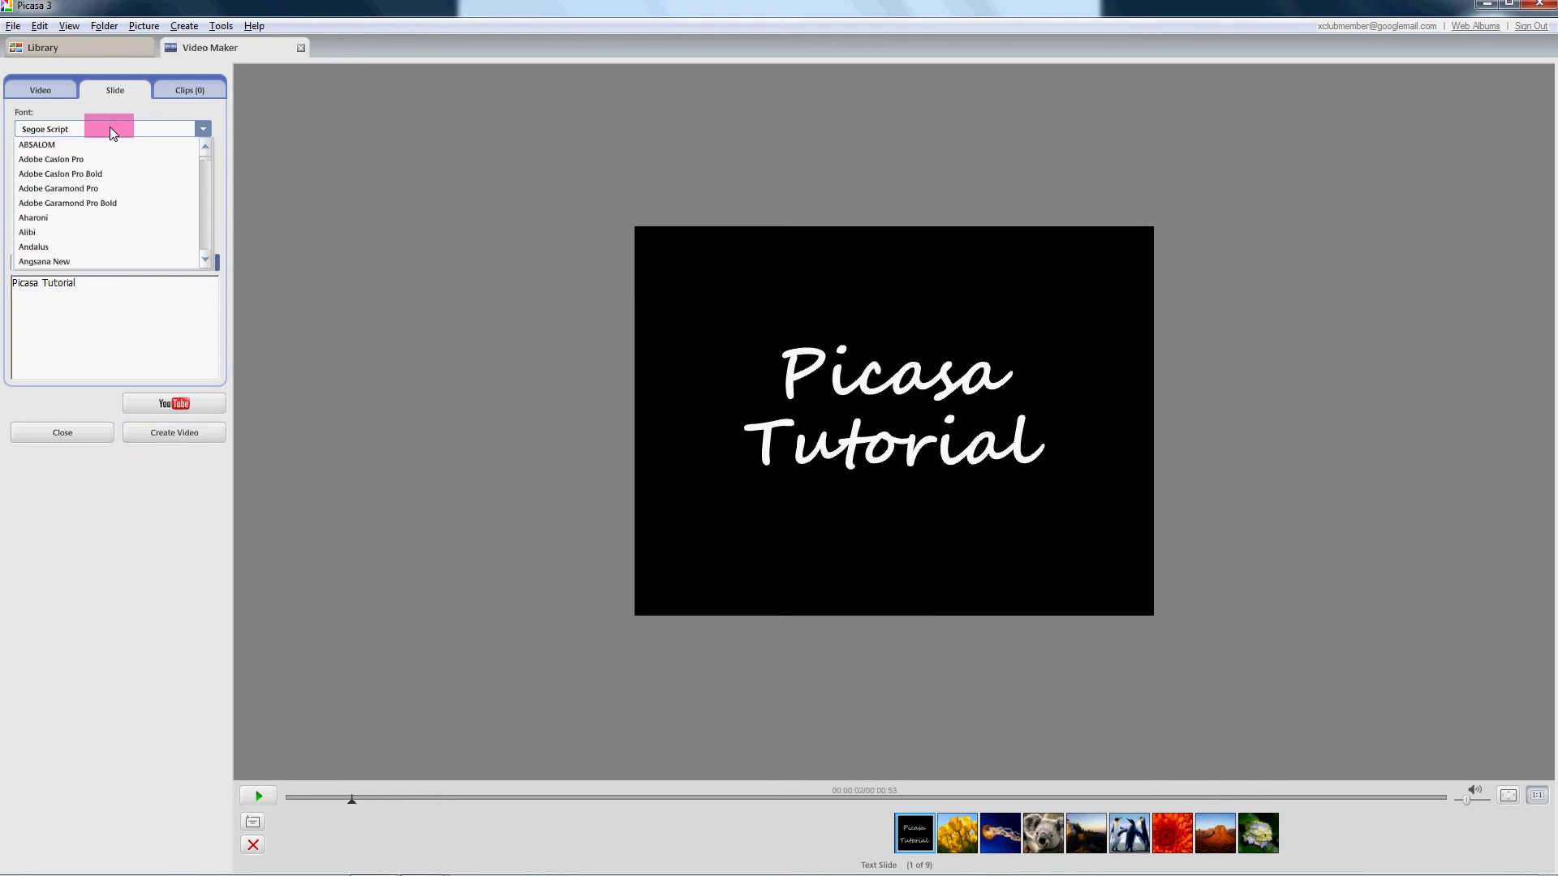
pyautogui.click(123, 128)
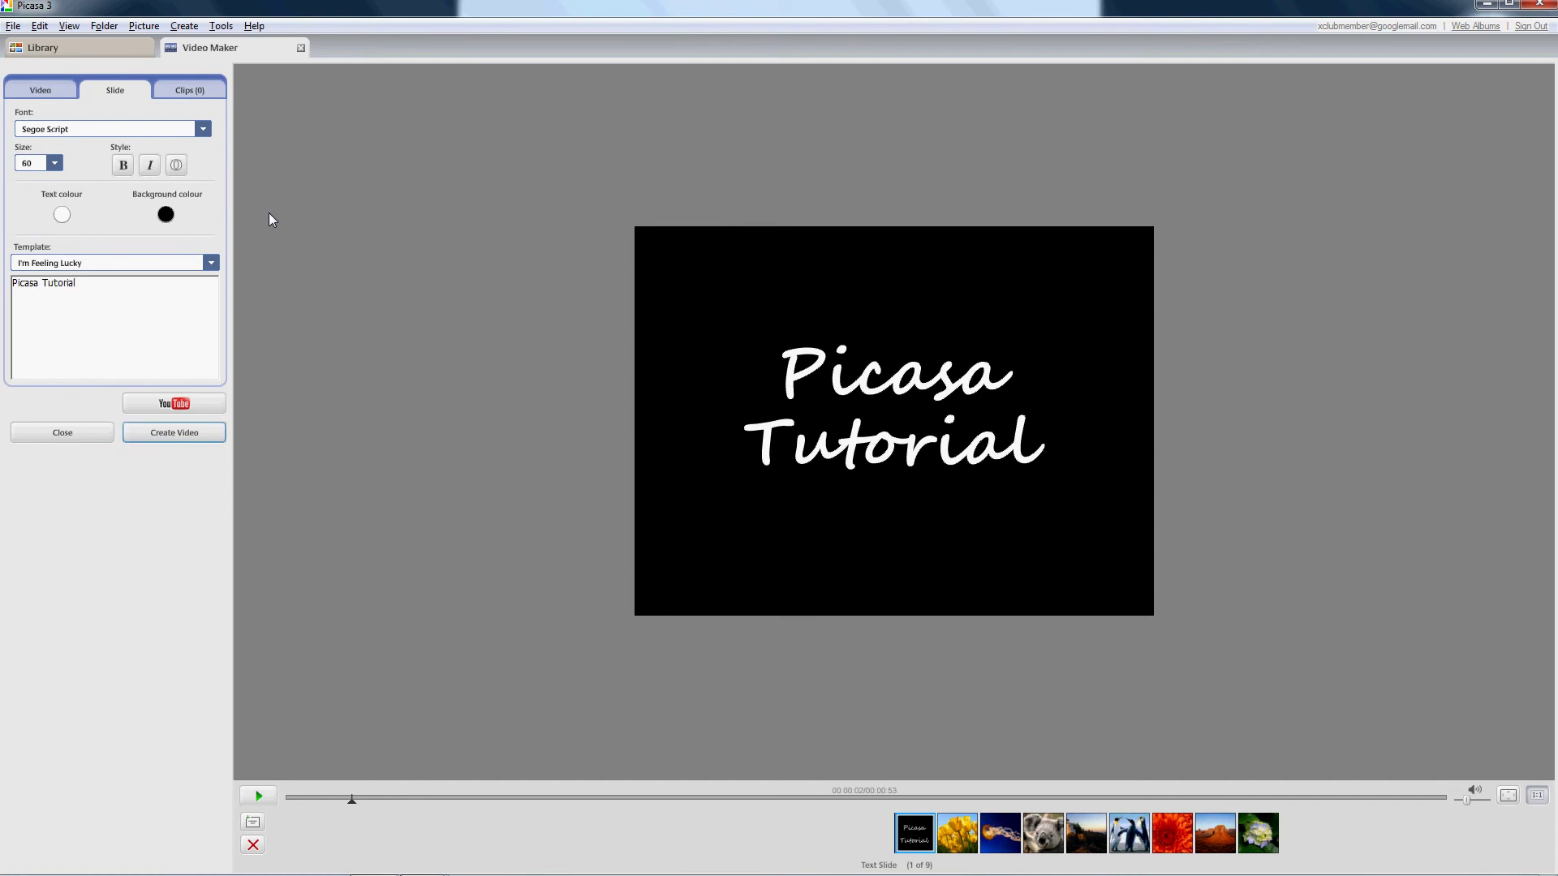
pyautogui.click(62, 212)
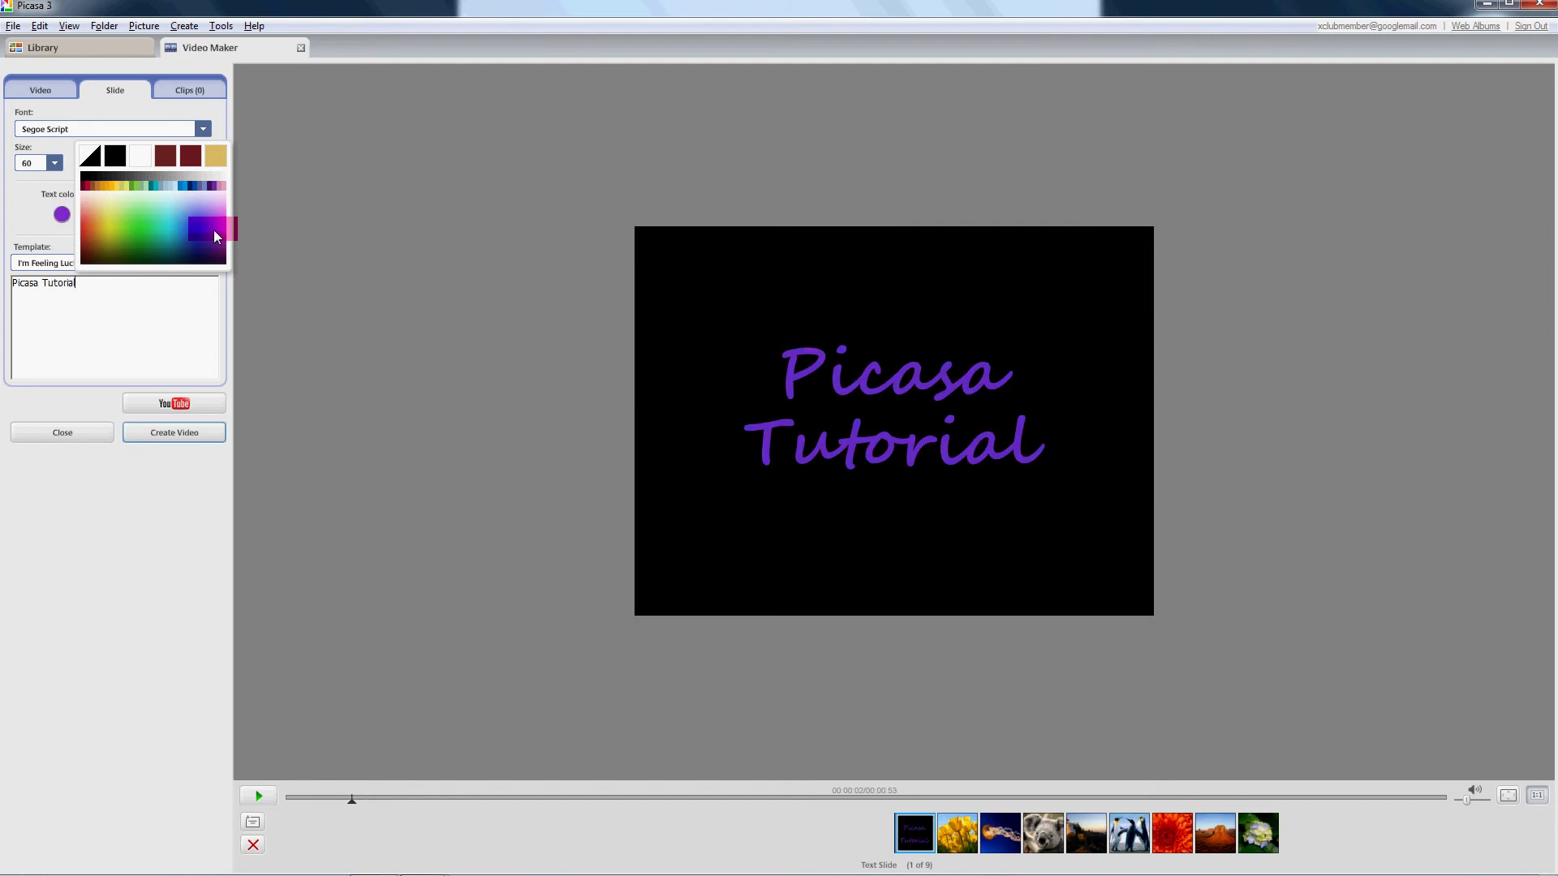
pyautogui.click(65, 215)
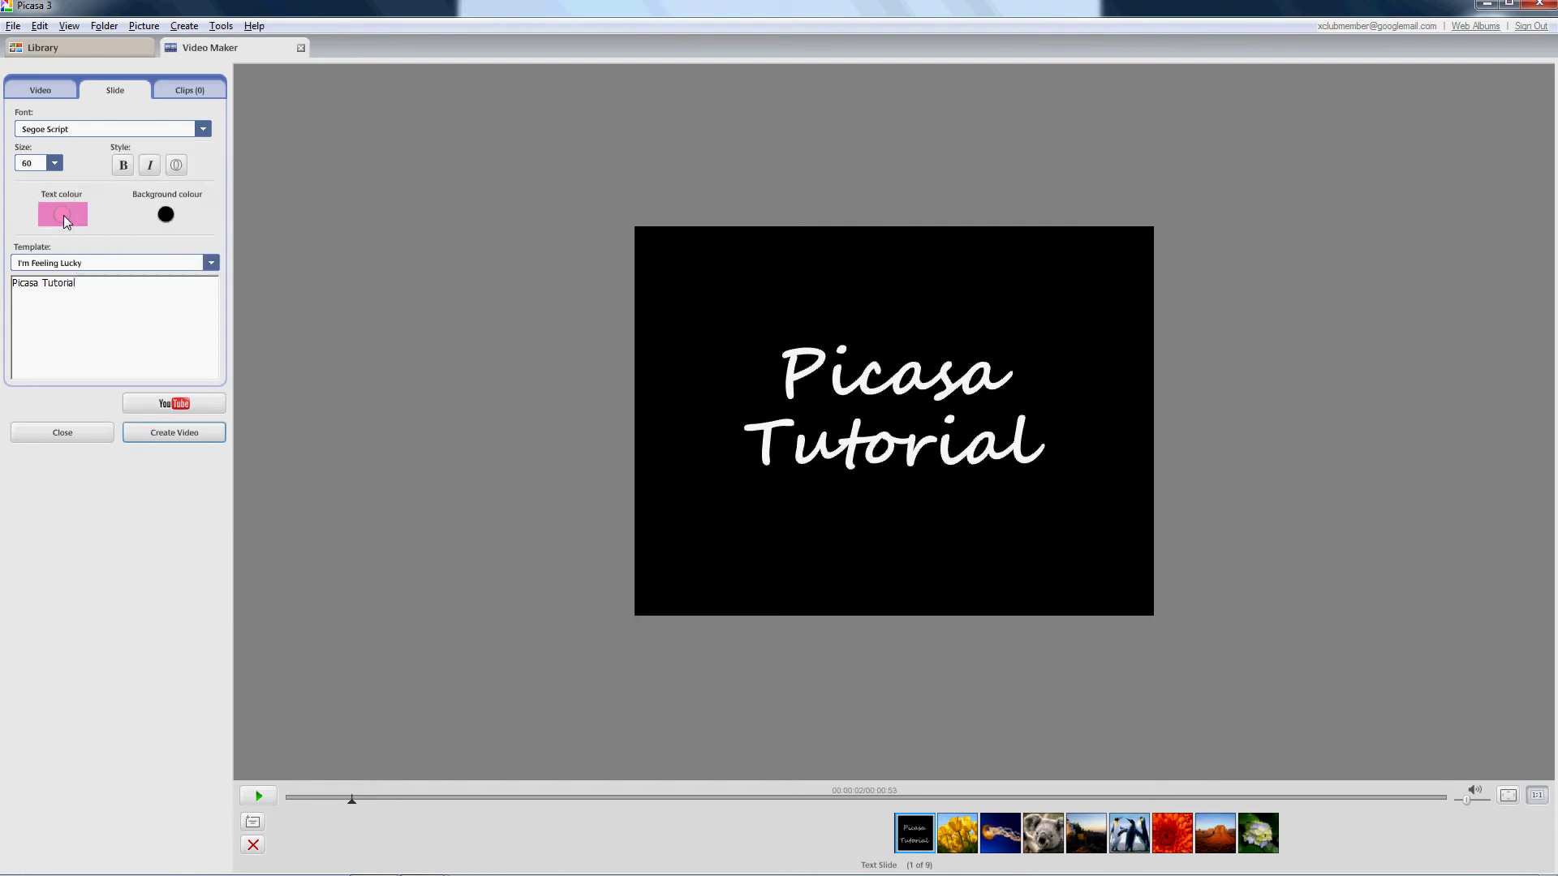
pyautogui.click(167, 215)
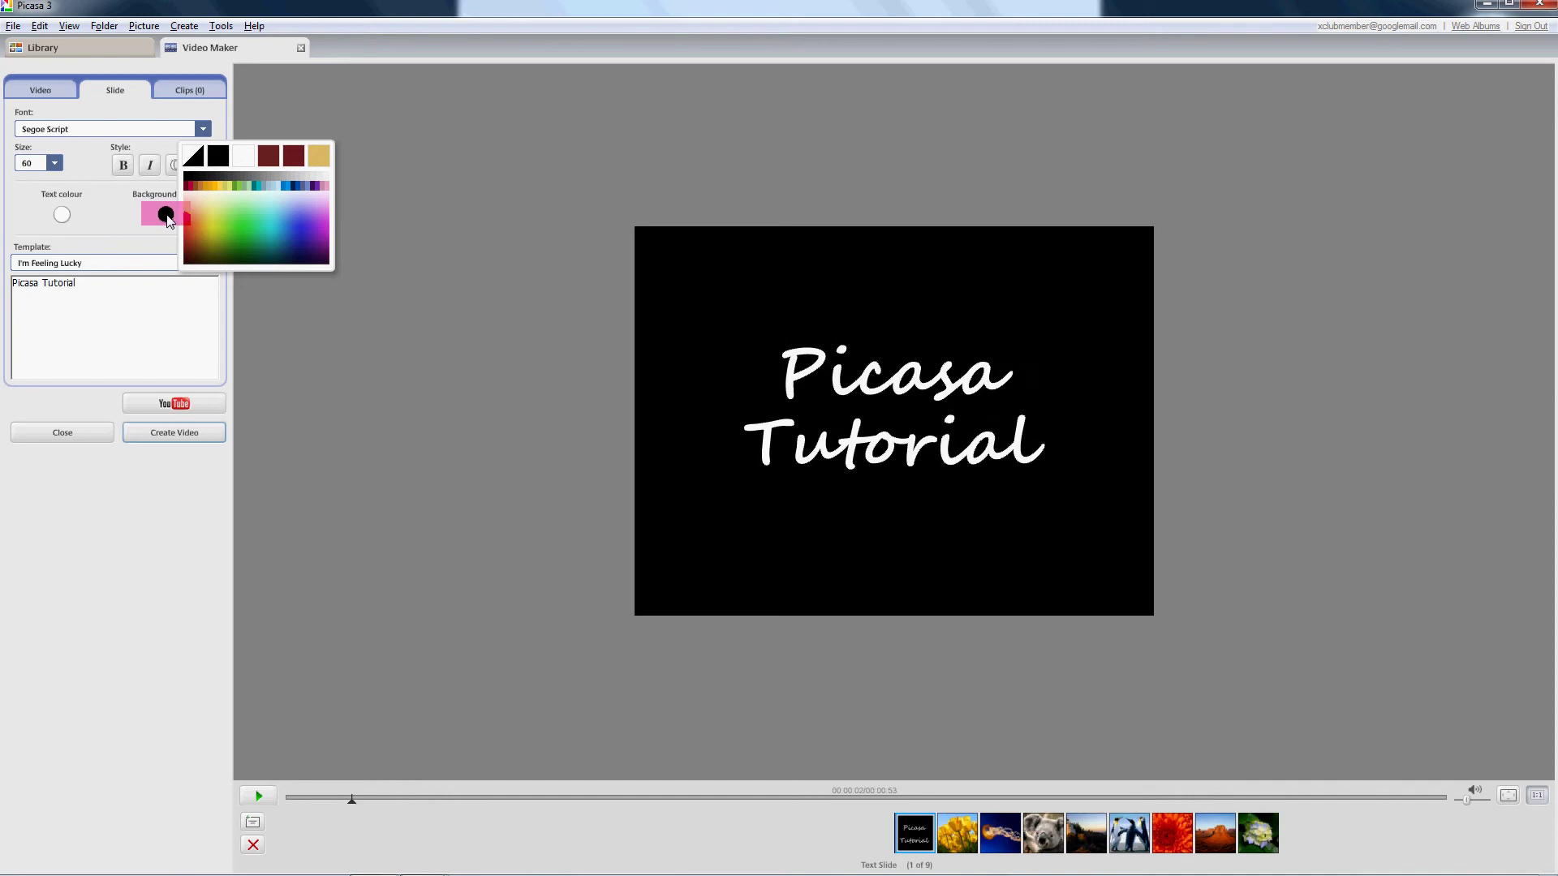
pyautogui.click(167, 217)
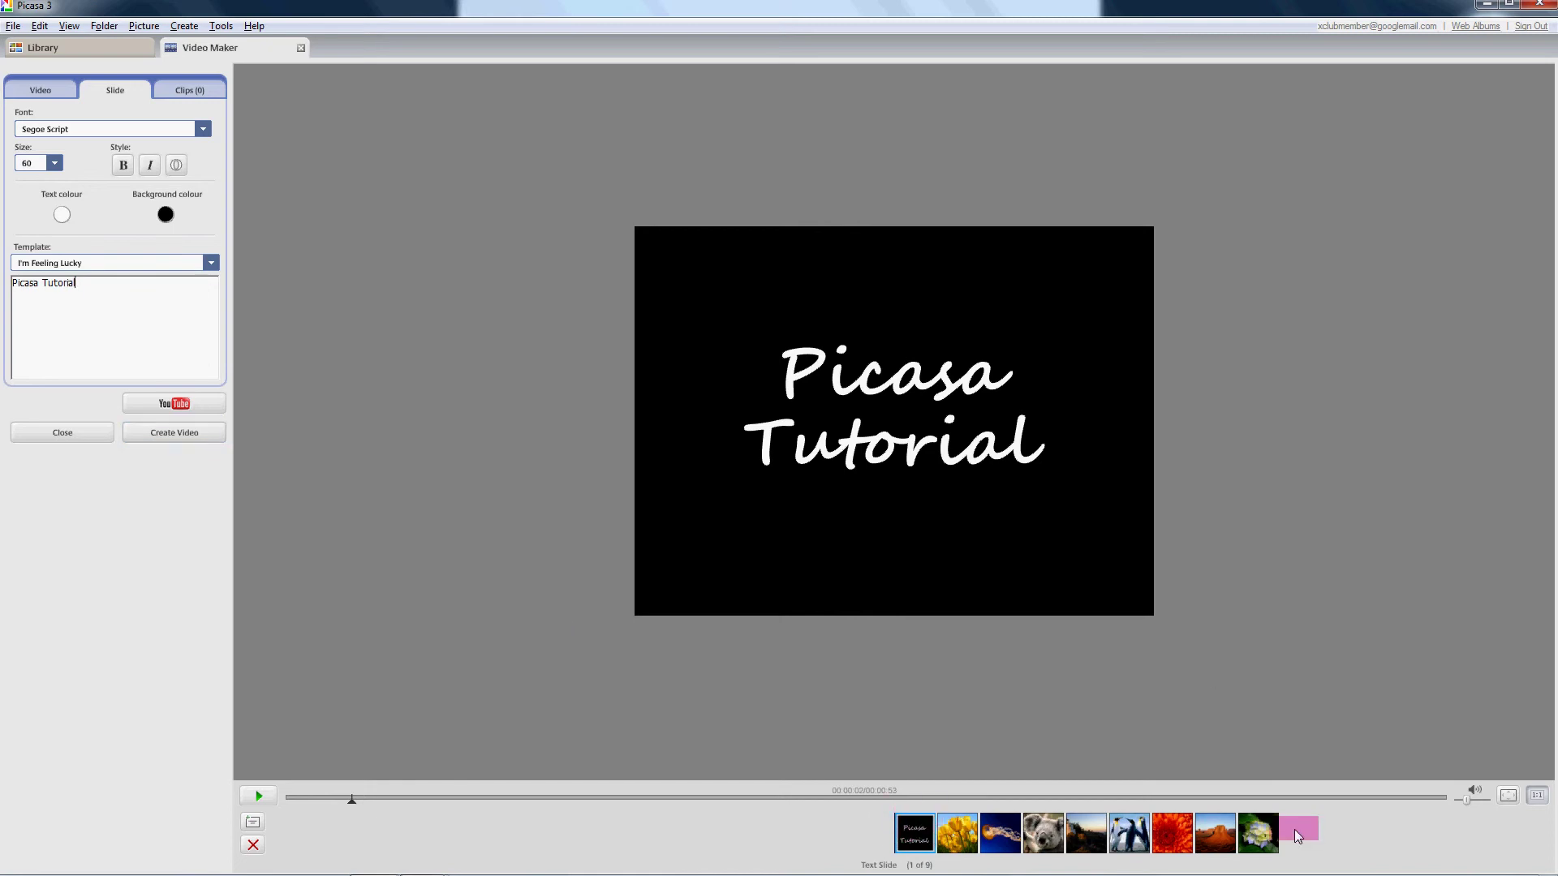
# Add a closing text slide after the hydrangea photo reading 'The end'.
pyautogui.click(1270, 833)
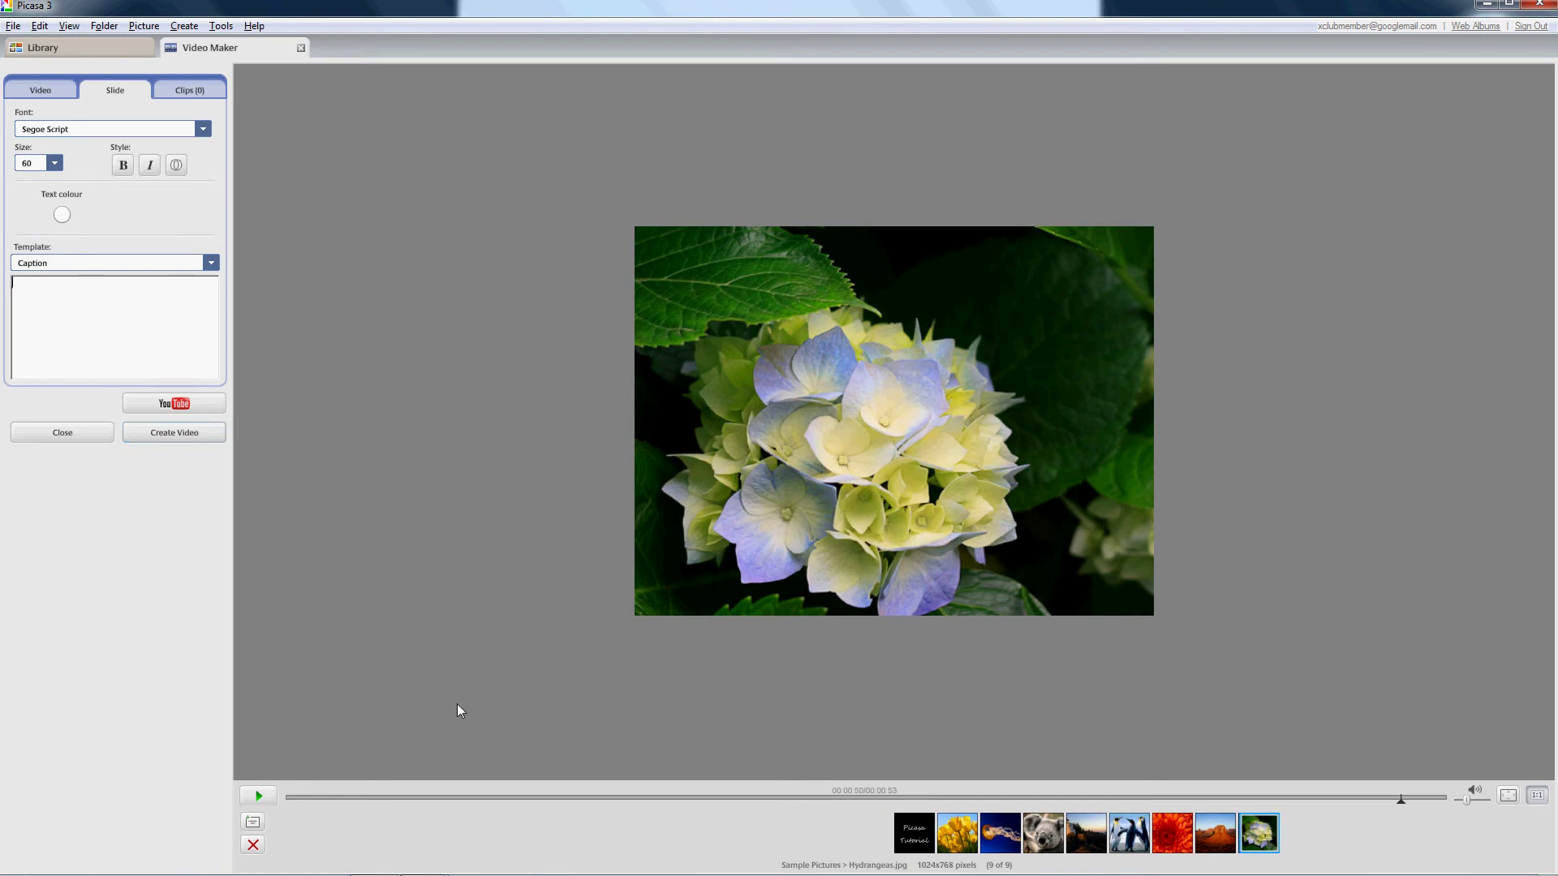
pyautogui.click(254, 824)
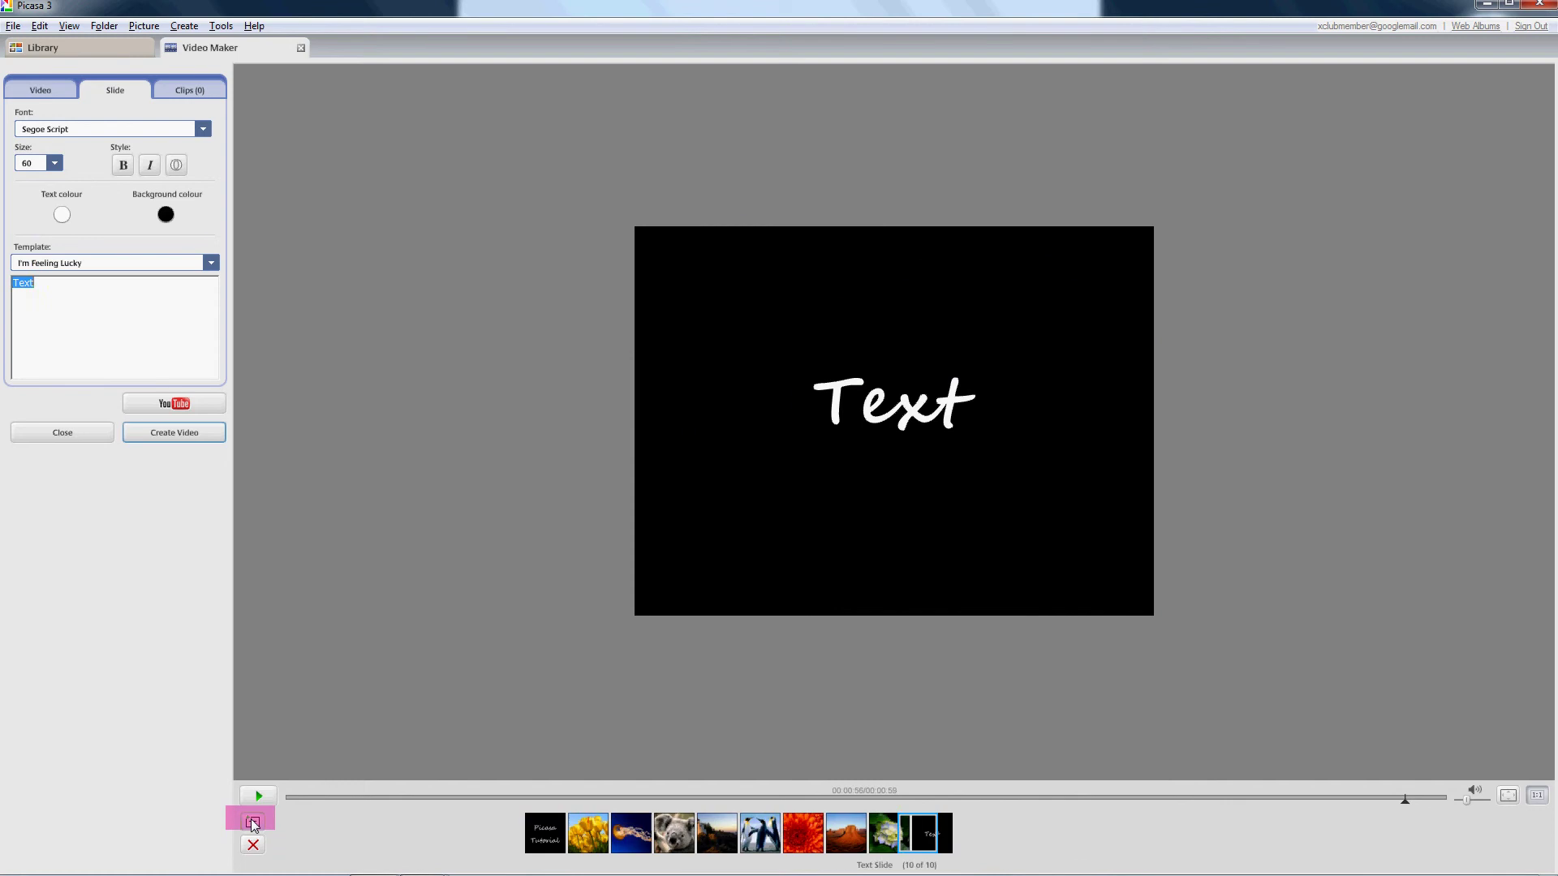
pyautogui.moveTo(1103, 848)
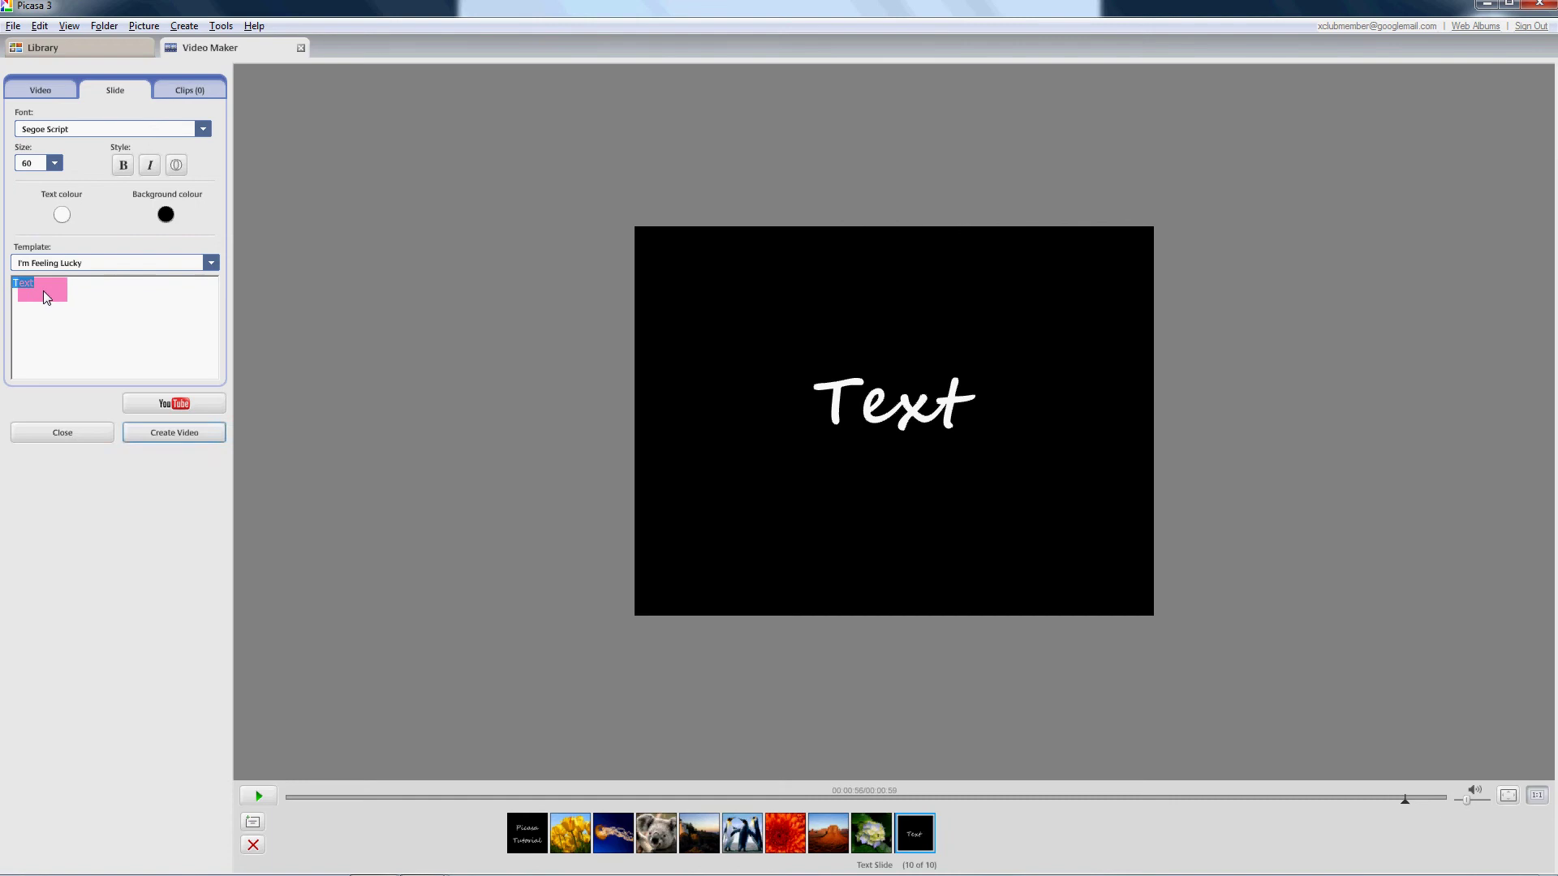
pyautogui.write('the')
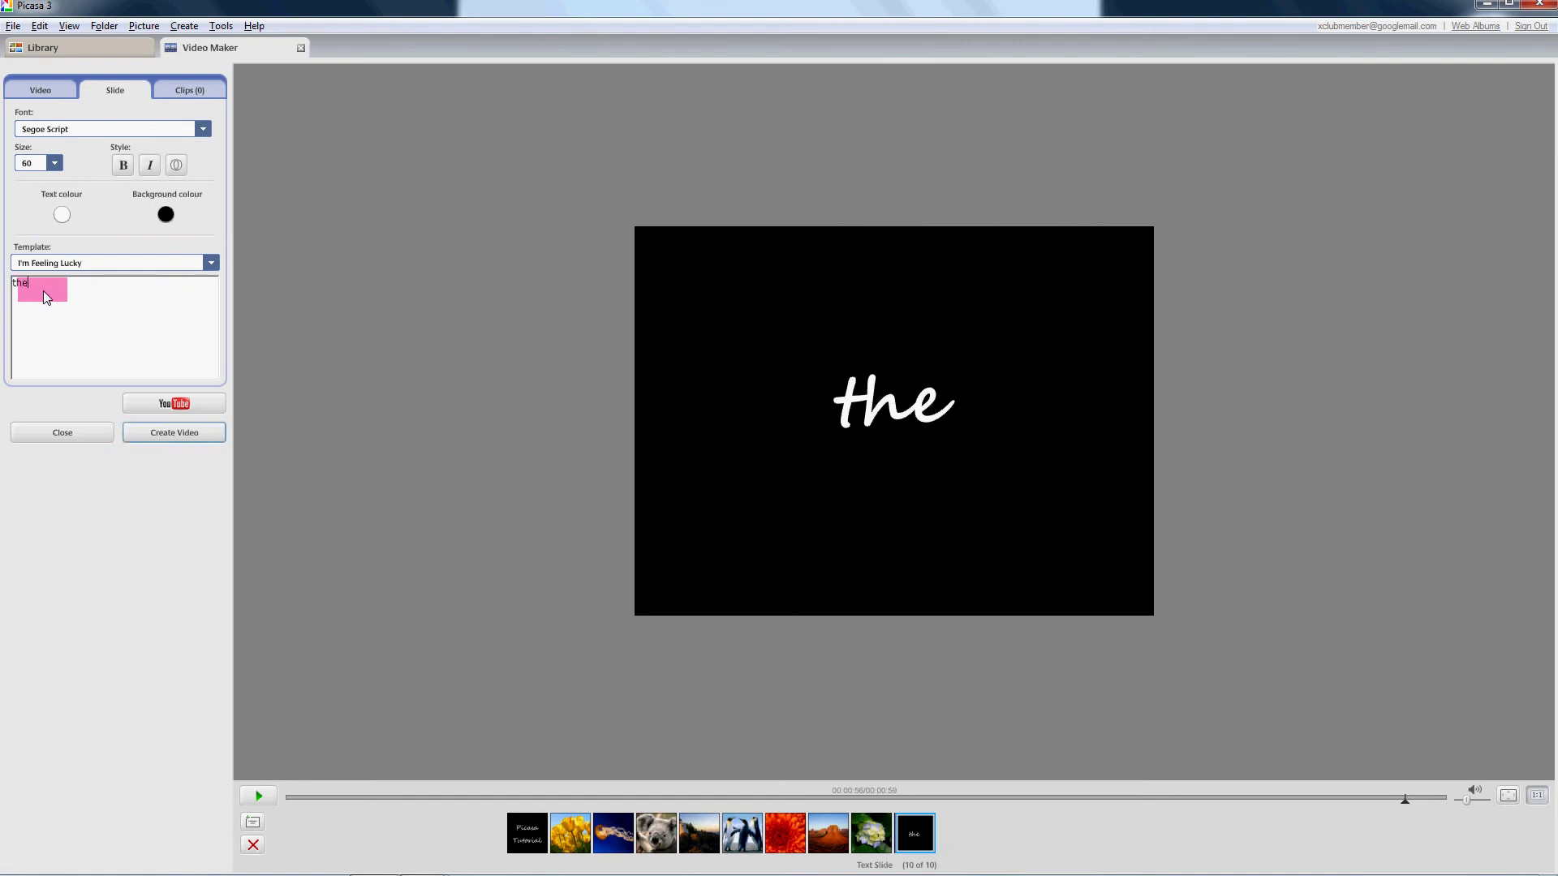
pyautogui.press('BackSpace')
pyautogui.press('BackSpace')
pyautogui.press('BackSpace')
pyautogui.write('The end')
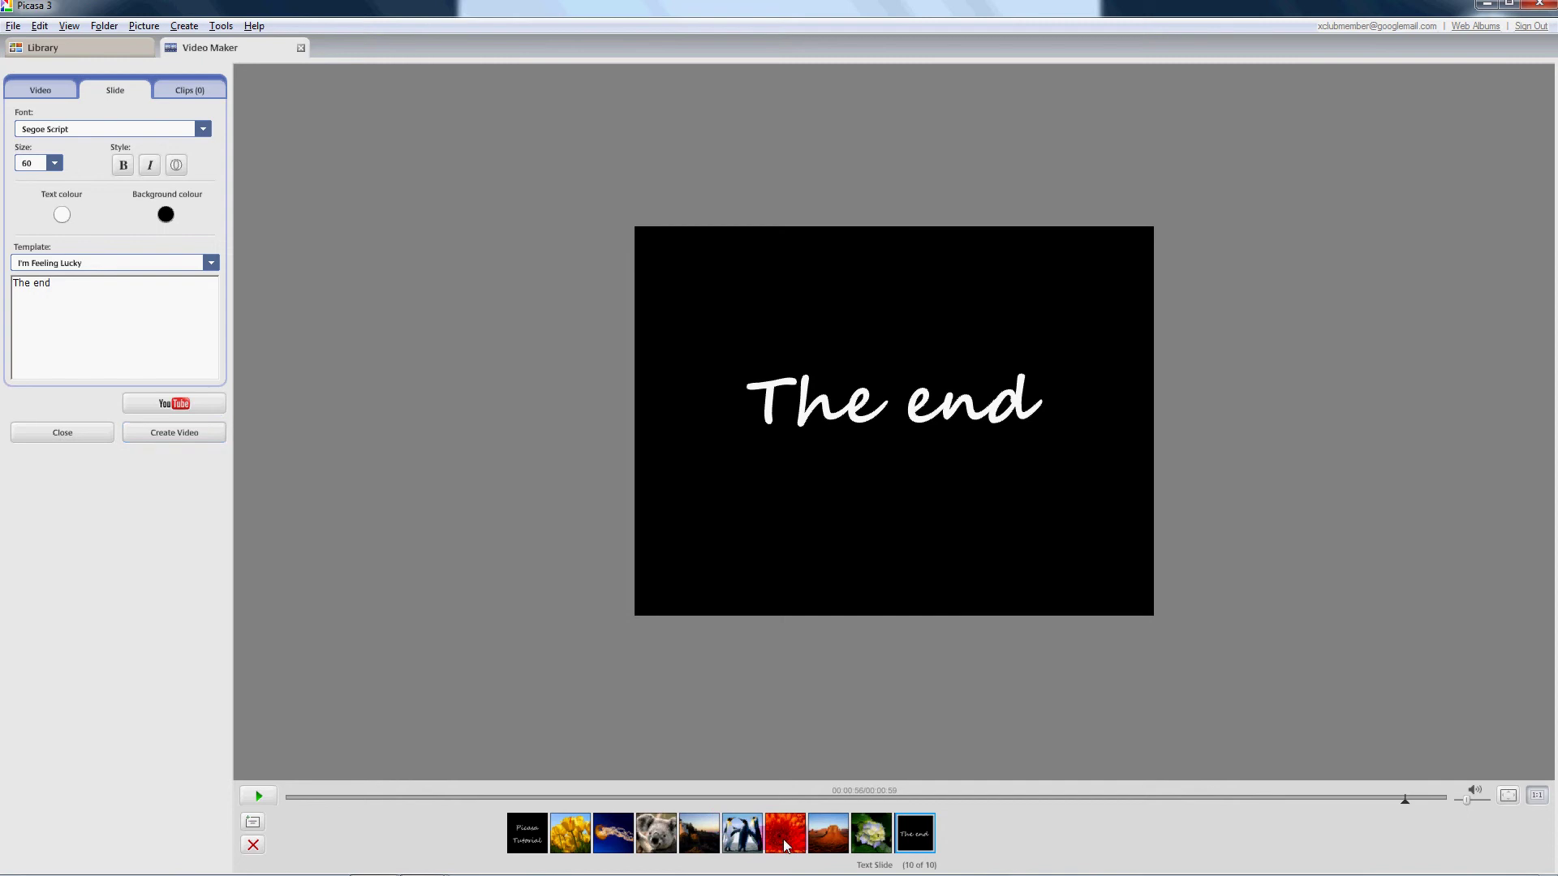
# Move the red flower photo just before 'The end' and show the empty Clips panel.
pyautogui.moveTo(781, 832); pyautogui.dragTo(641, 834)
pyautogui.moveTo(660, 783)
pyautogui.mouseDown()
pyautogui.moveTo(919, 790)
pyautogui.moveTo(527, 848)
pyautogui.mouseUp()
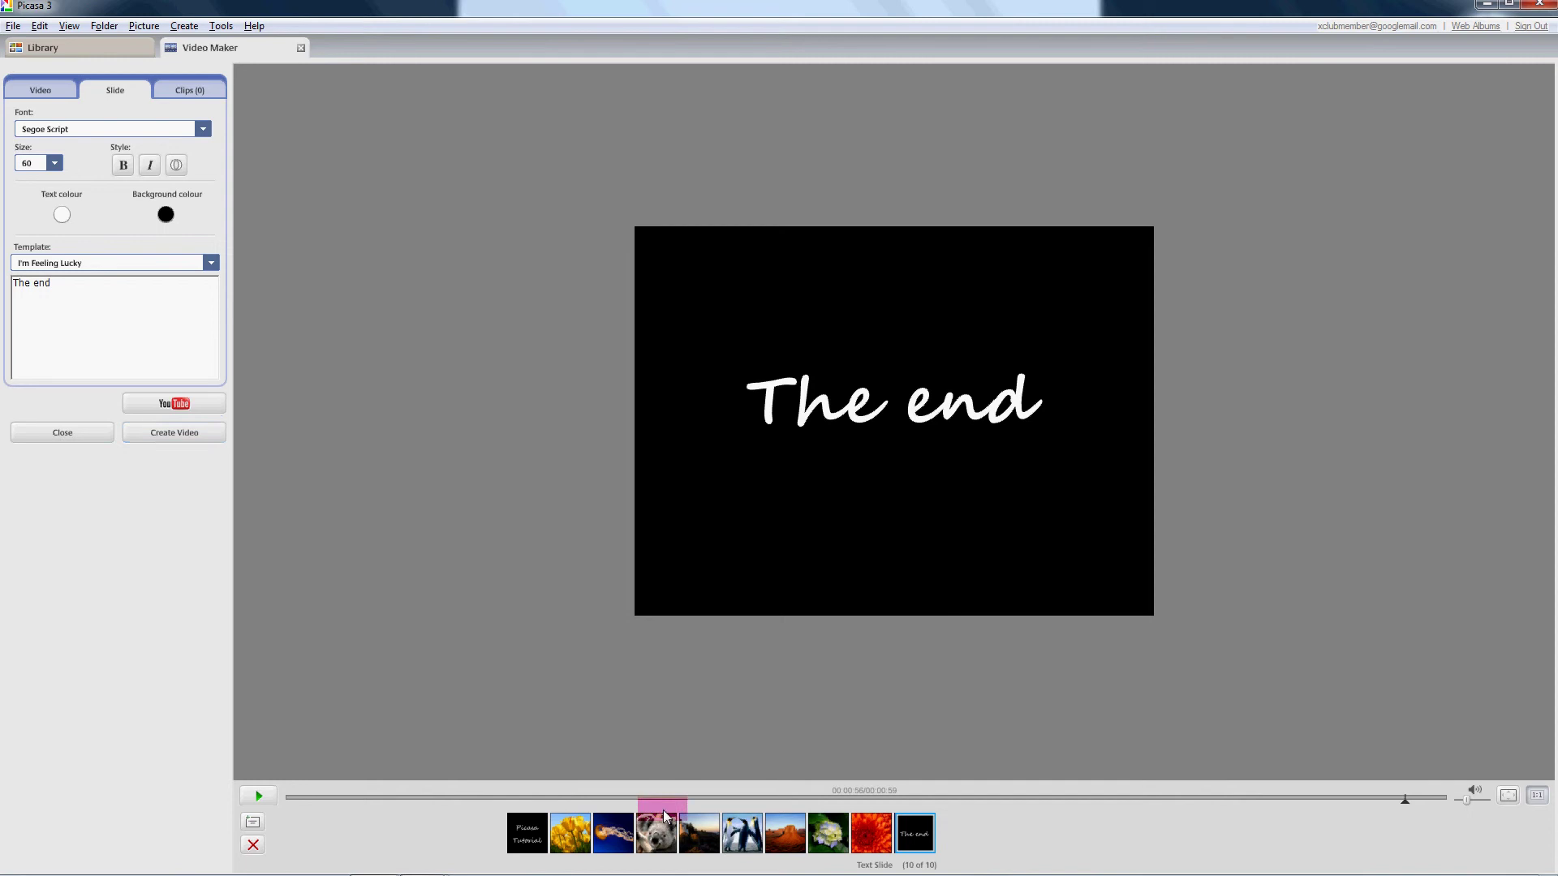
pyautogui.click(180, 92)
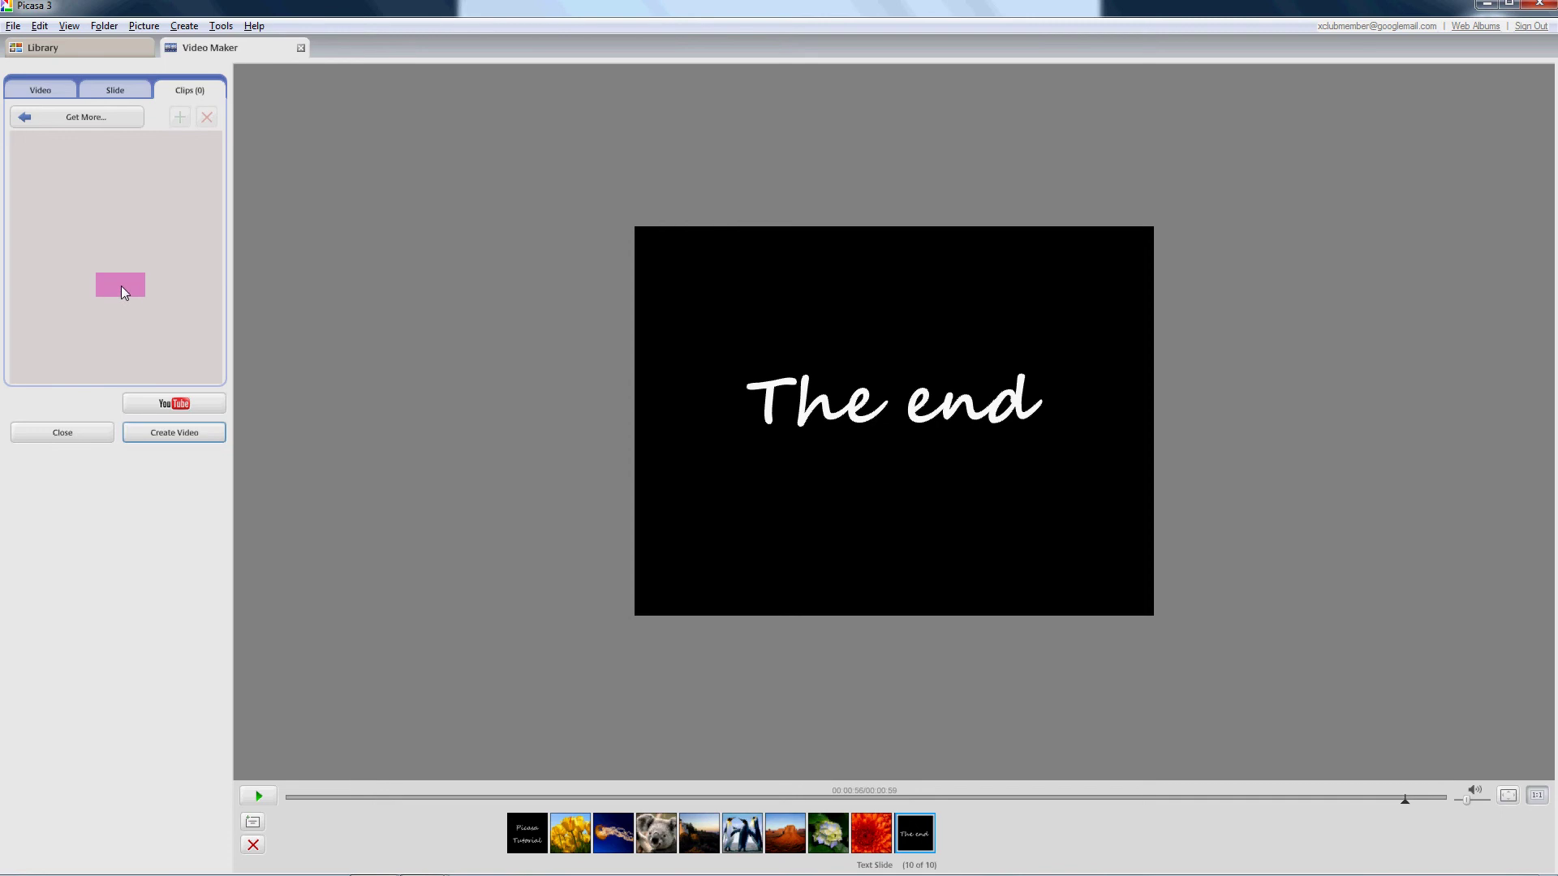
pyautogui.moveTo(508, 873)
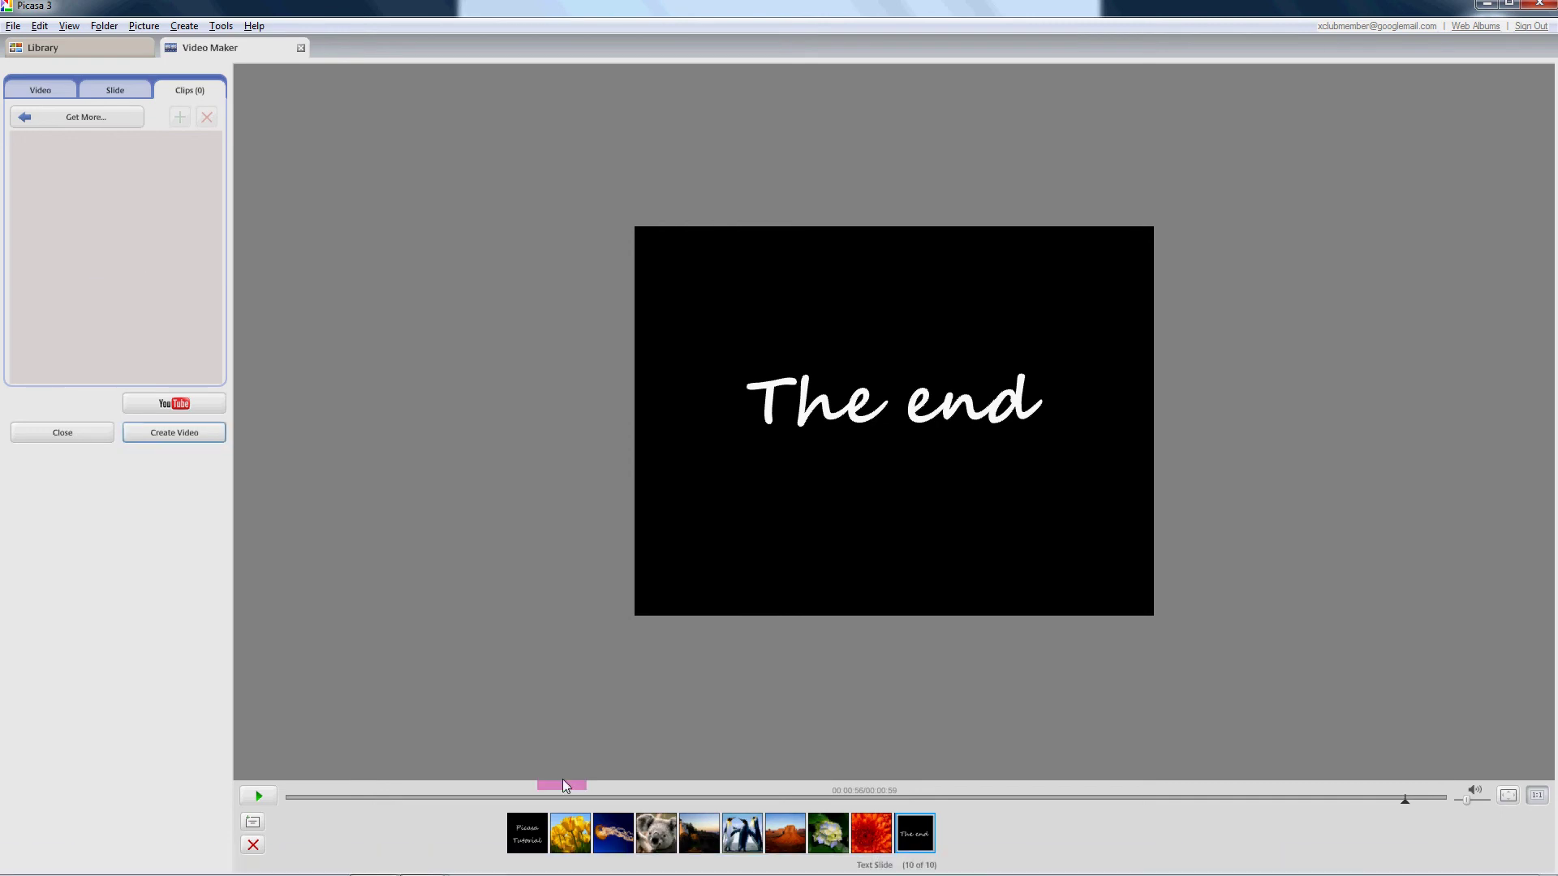